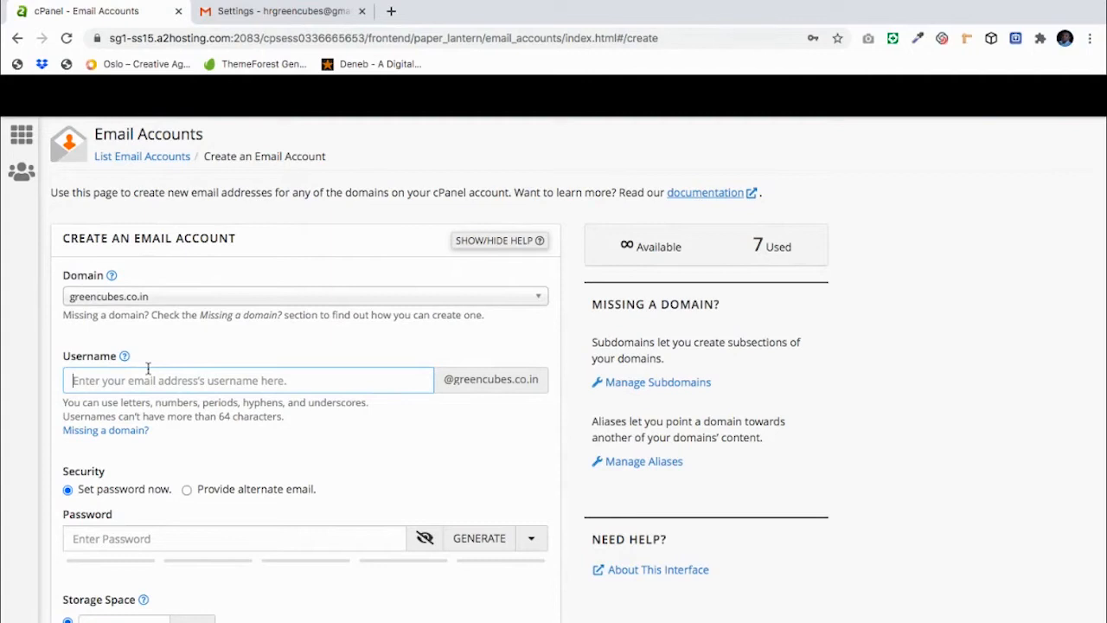
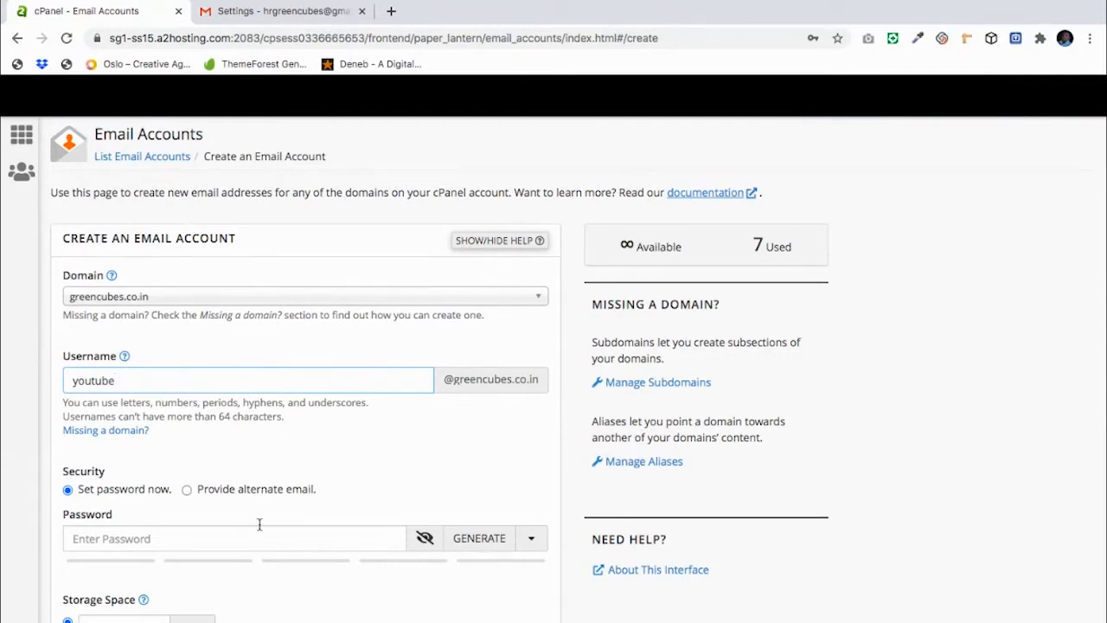
# Step: Enter a password for the youtube account that is rated strength 69, above the required 50
pyautogui.click(234, 534)
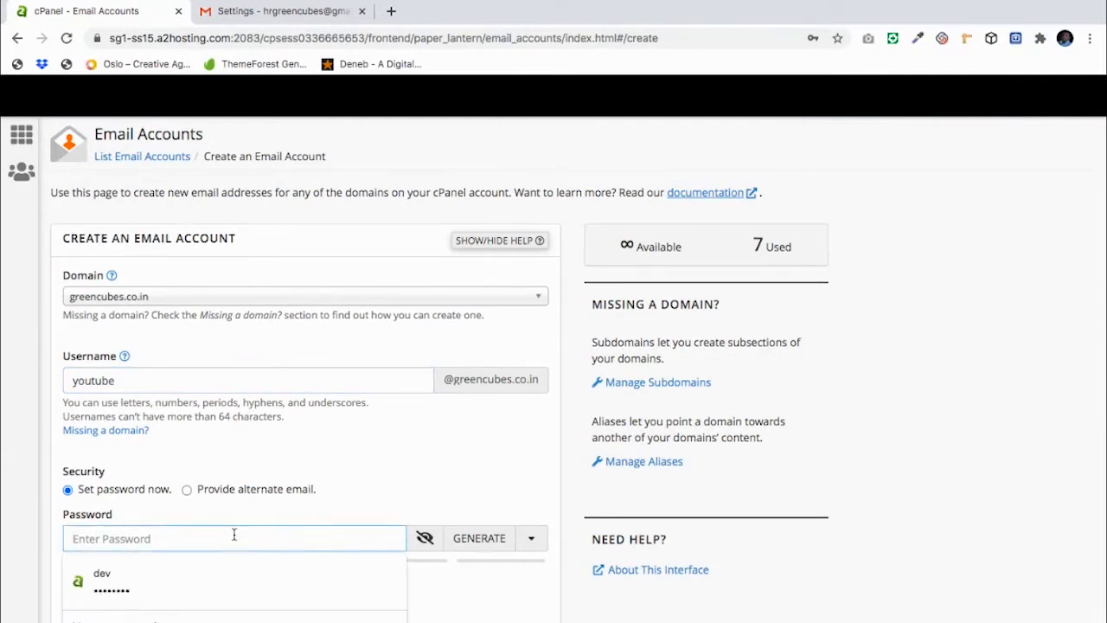
pyautogui.write('a••')
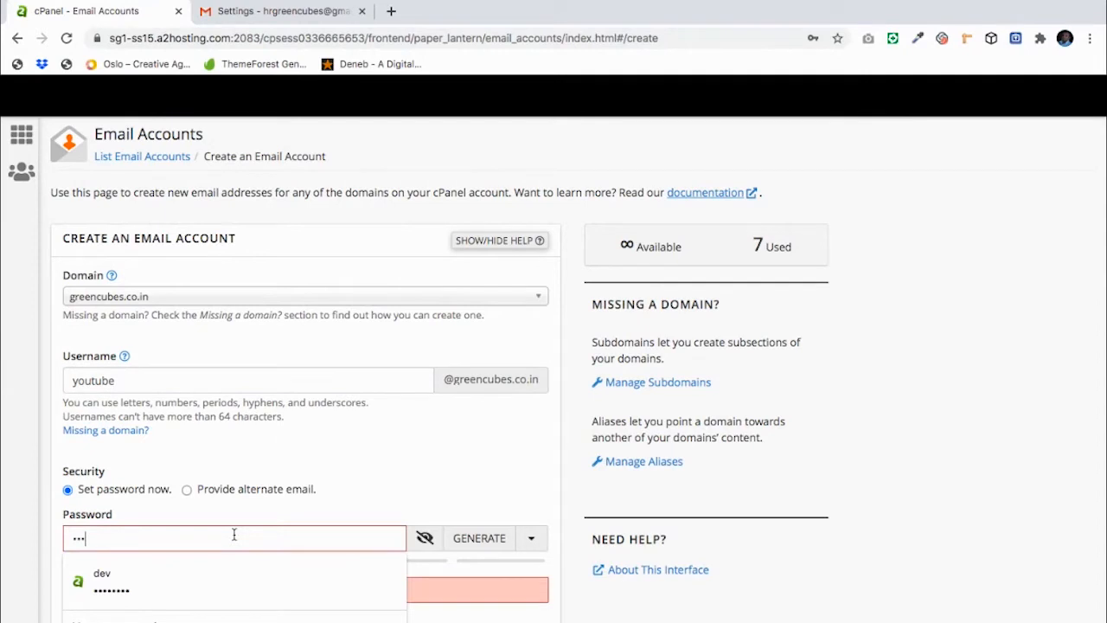
pyautogui.write('••')
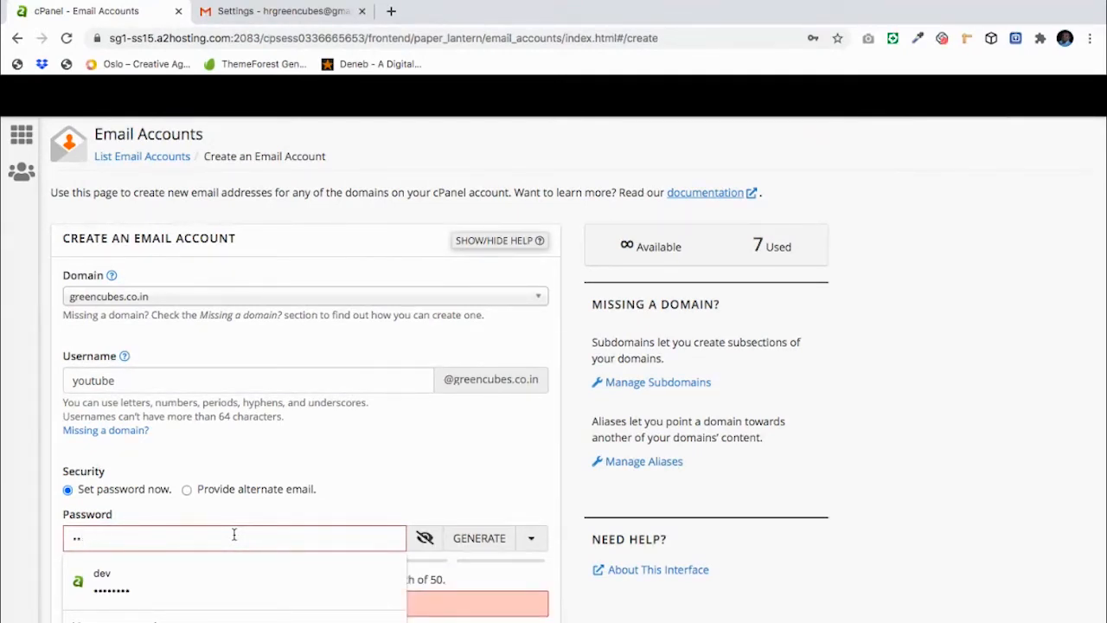
pyautogui.press('BackSpace')
pyautogui.press('BackSpace')
pyautogui.write('a••••')
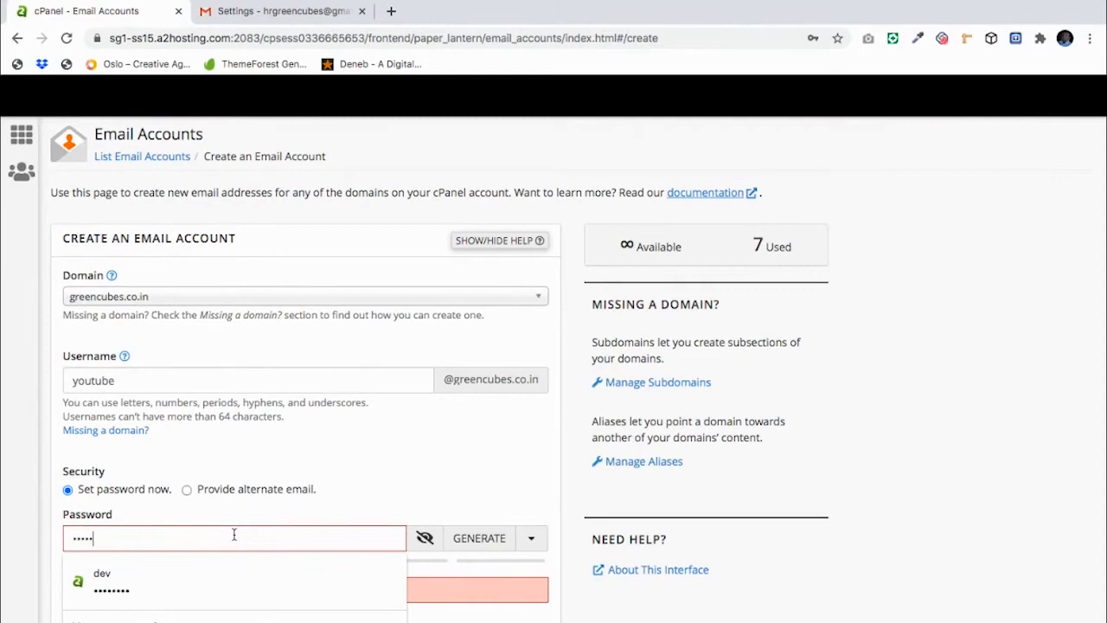
pyautogui.write('••••')
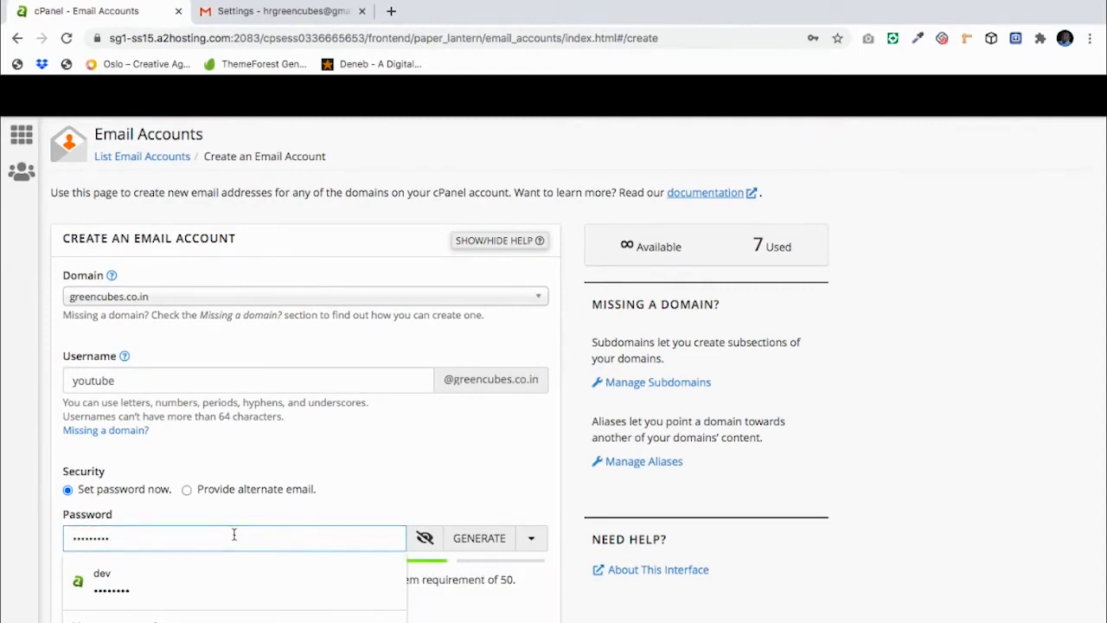
pyautogui.scroll(-4, 421, 432)
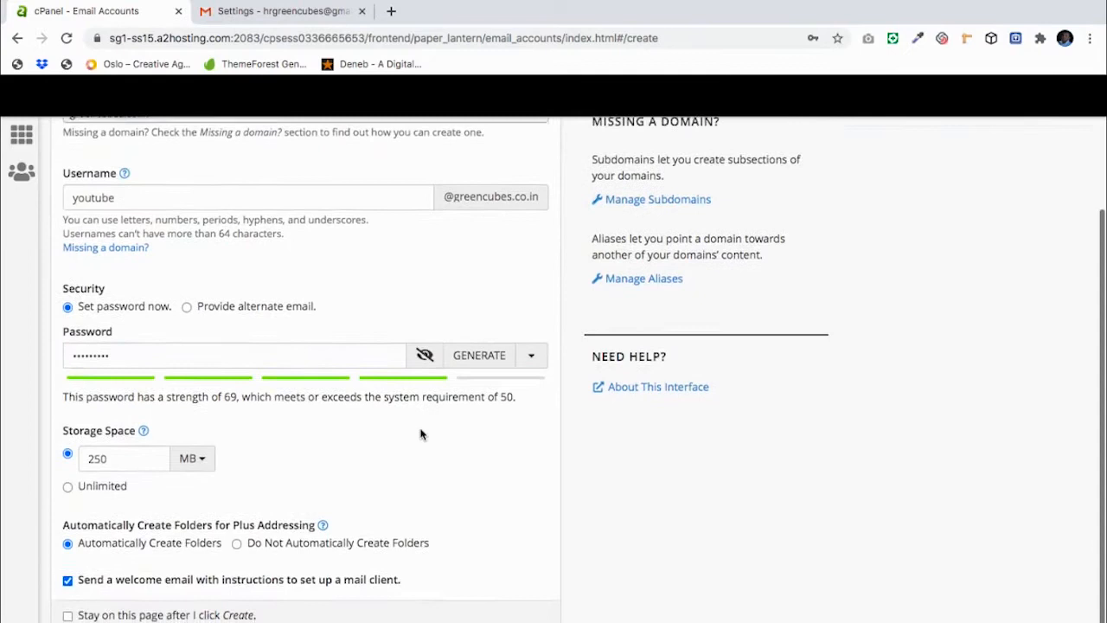
pyautogui.scroll(-1, 420, 433)
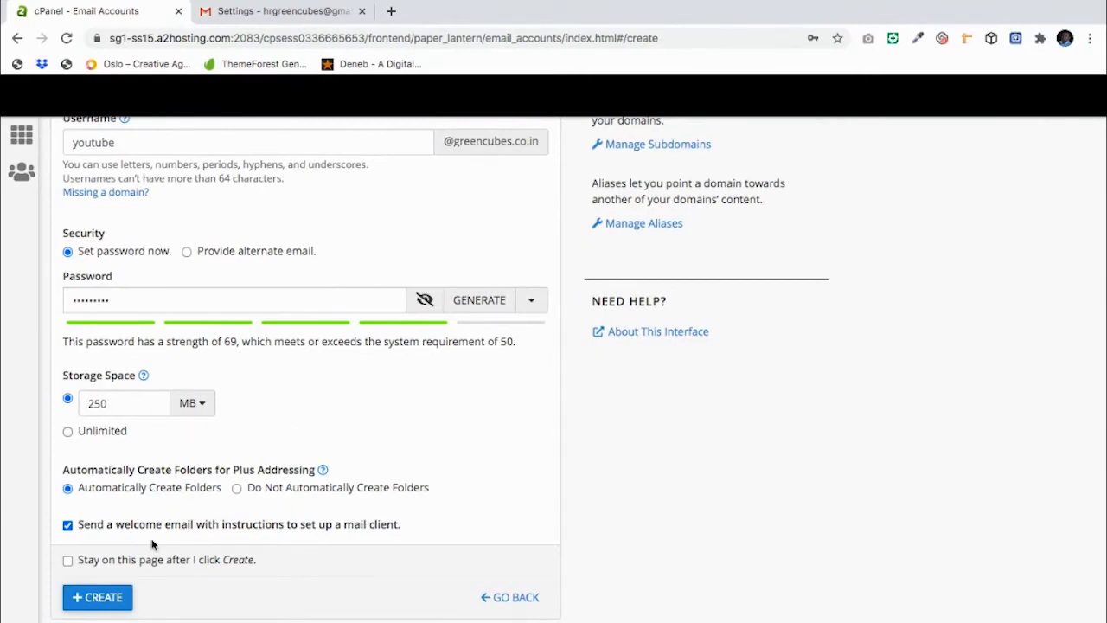
pyautogui.click(103, 602)
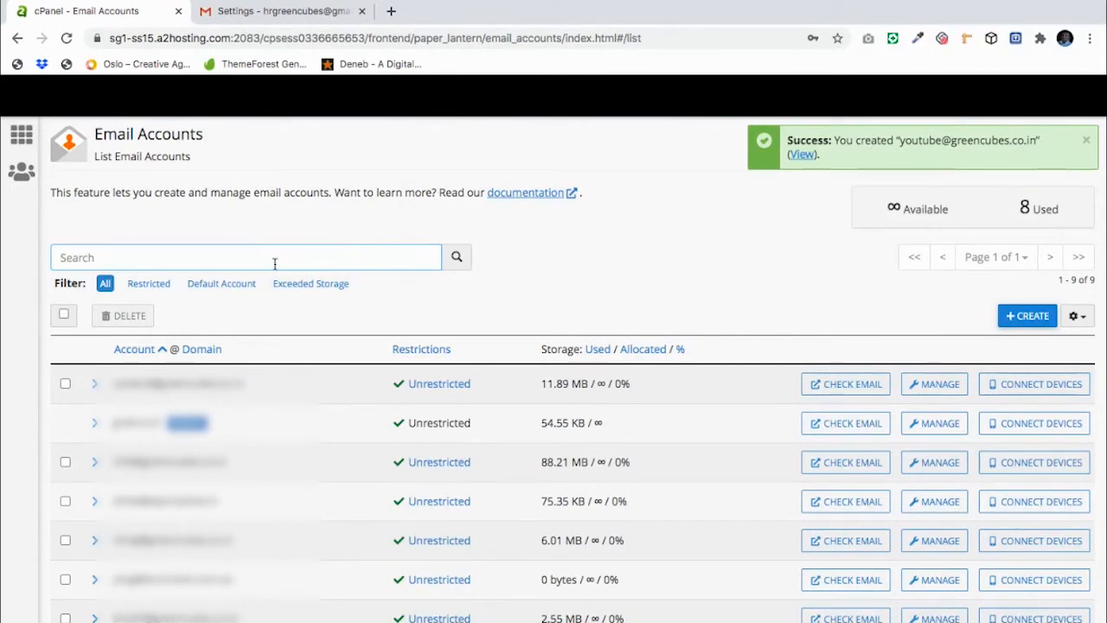
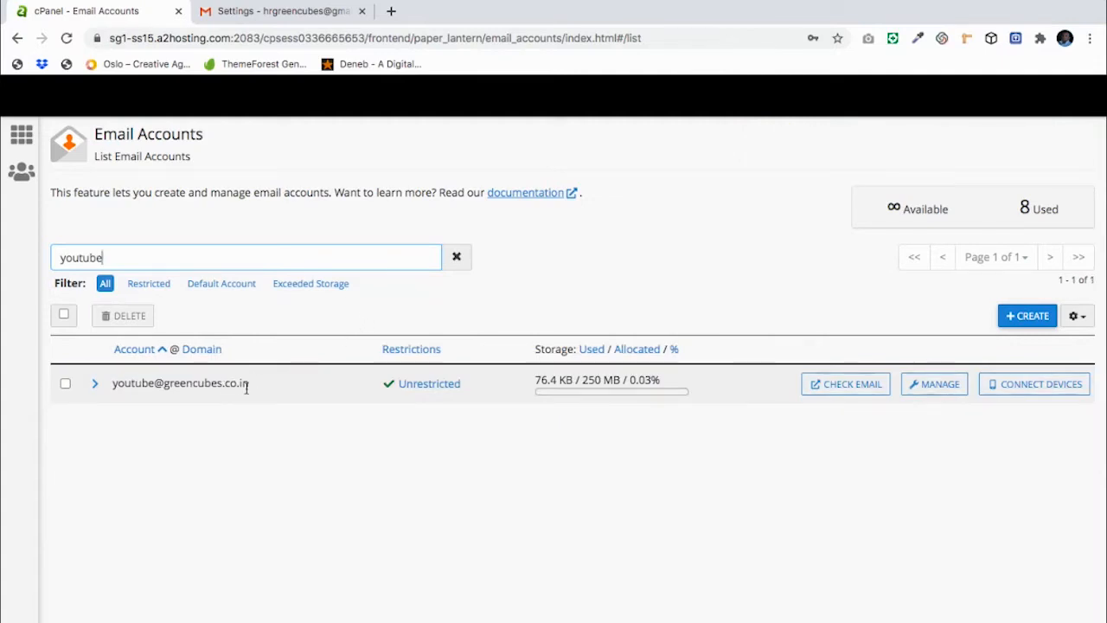
pyautogui.click(1025, 390)
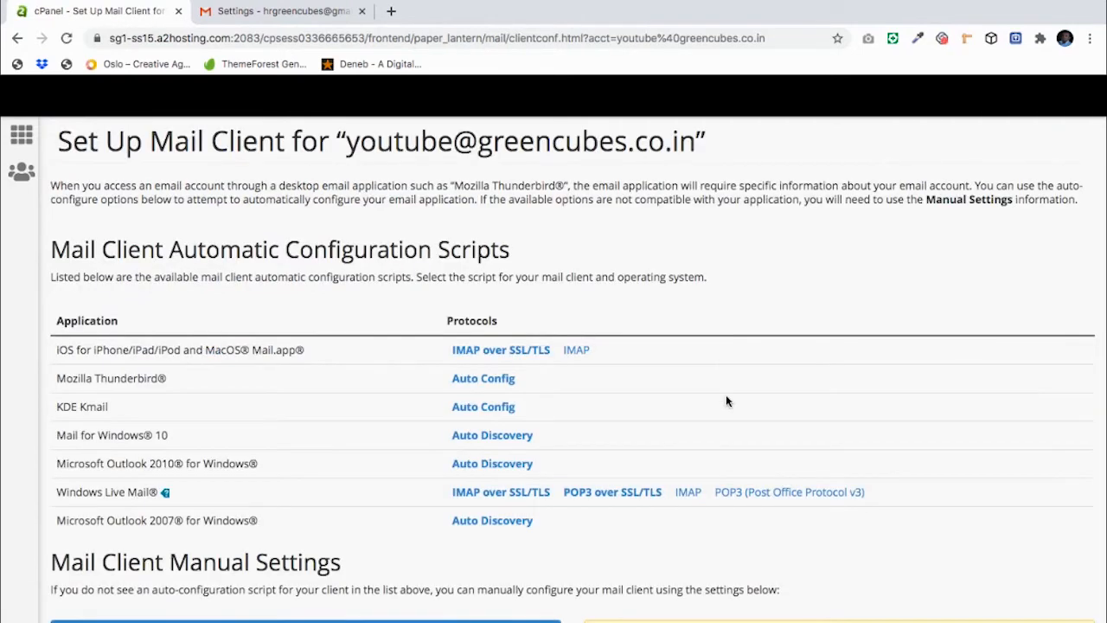
pyautogui.scroll(-5, 726, 400)
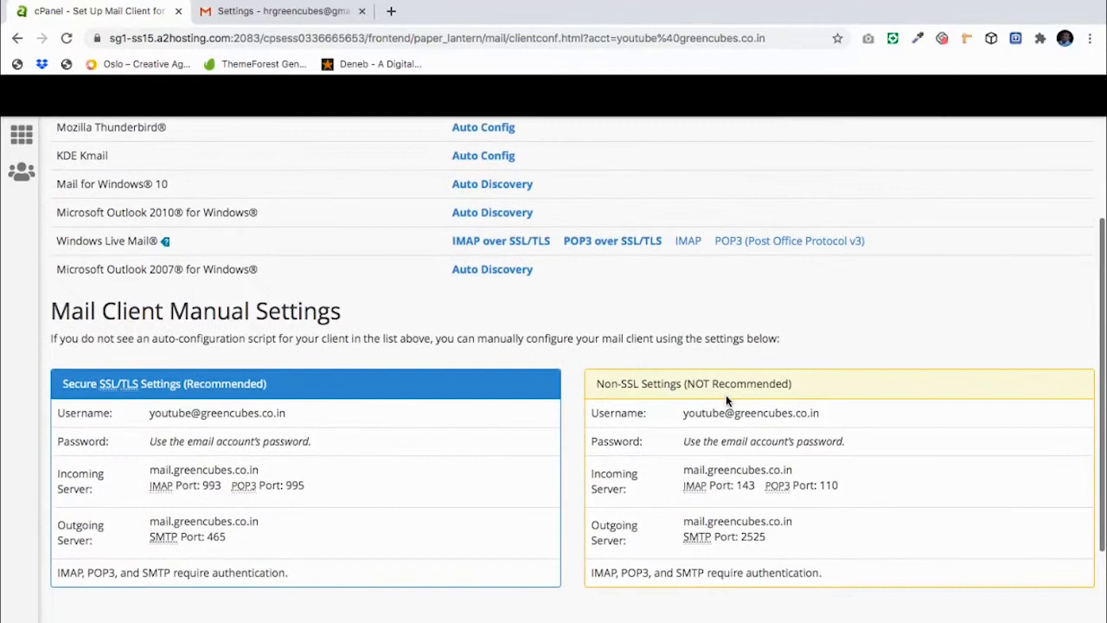
pyautogui.scroll(-1, 726, 394)
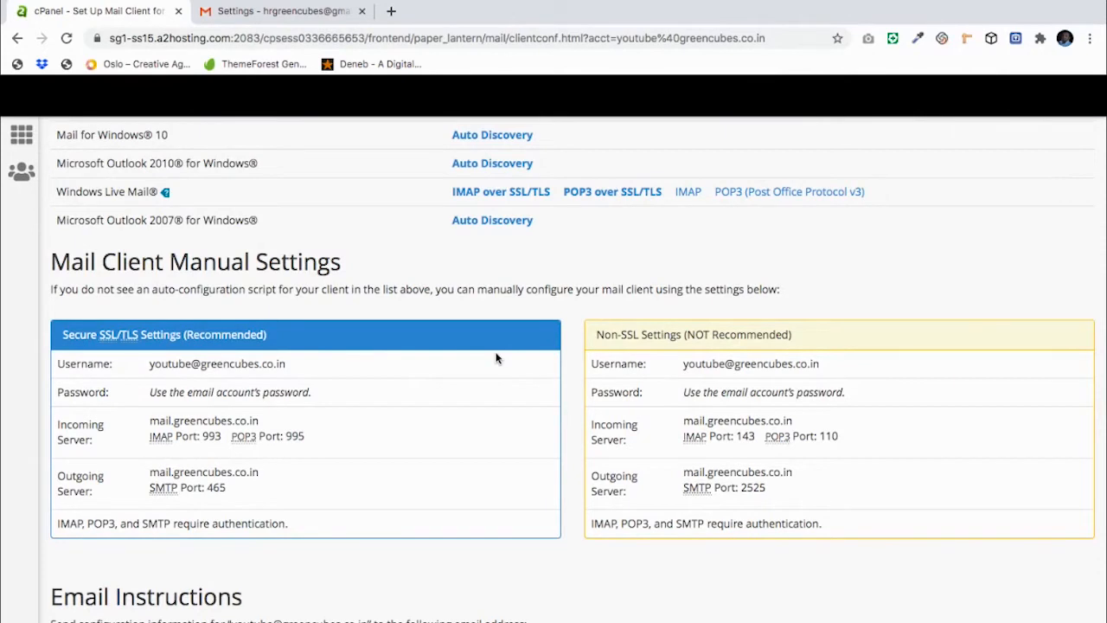
pyautogui.scroll(-1, 495, 357)
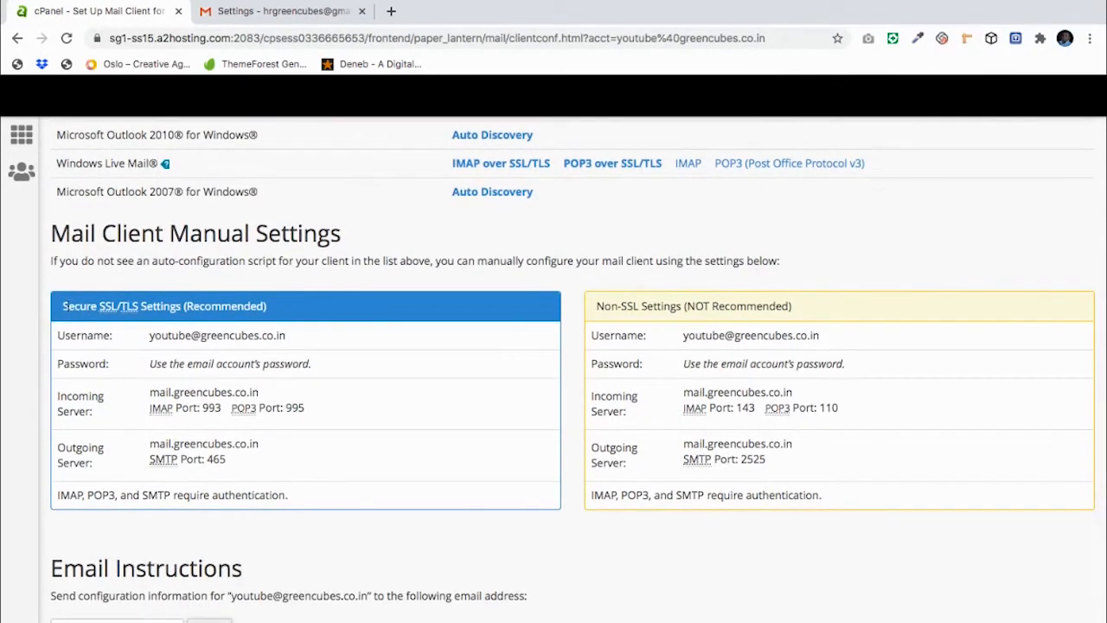
pyautogui.moveTo(63, 303); pyautogui.dragTo(286, 302)
# Step: In Gmail's Accounts and Import settings, start adding another send-as email address
pyautogui.click(286, 303)
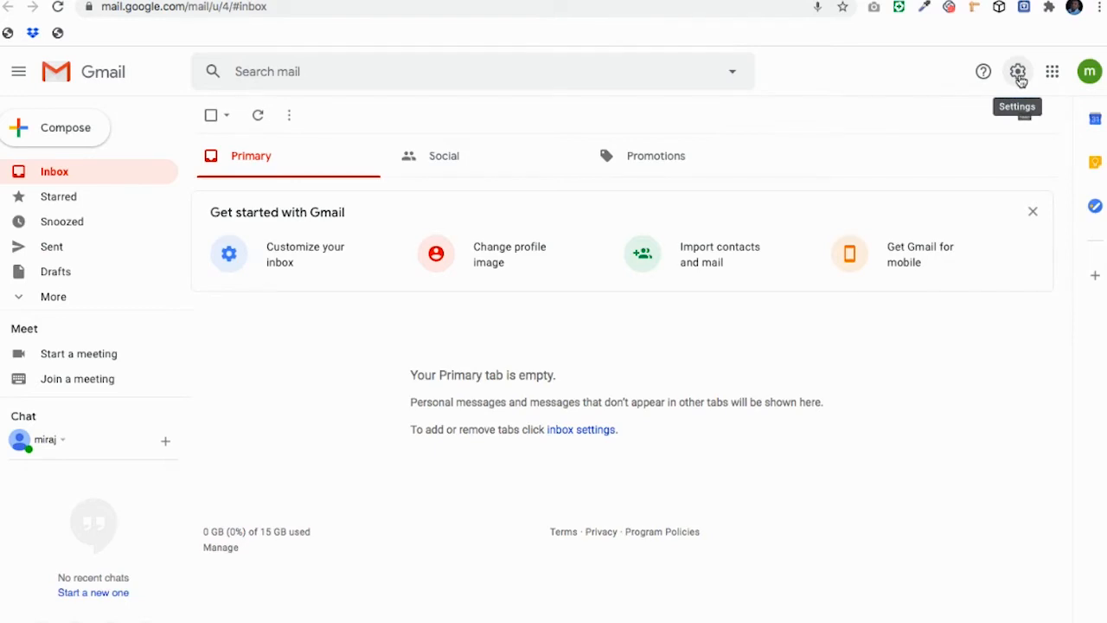
pyautogui.click(1019, 76)
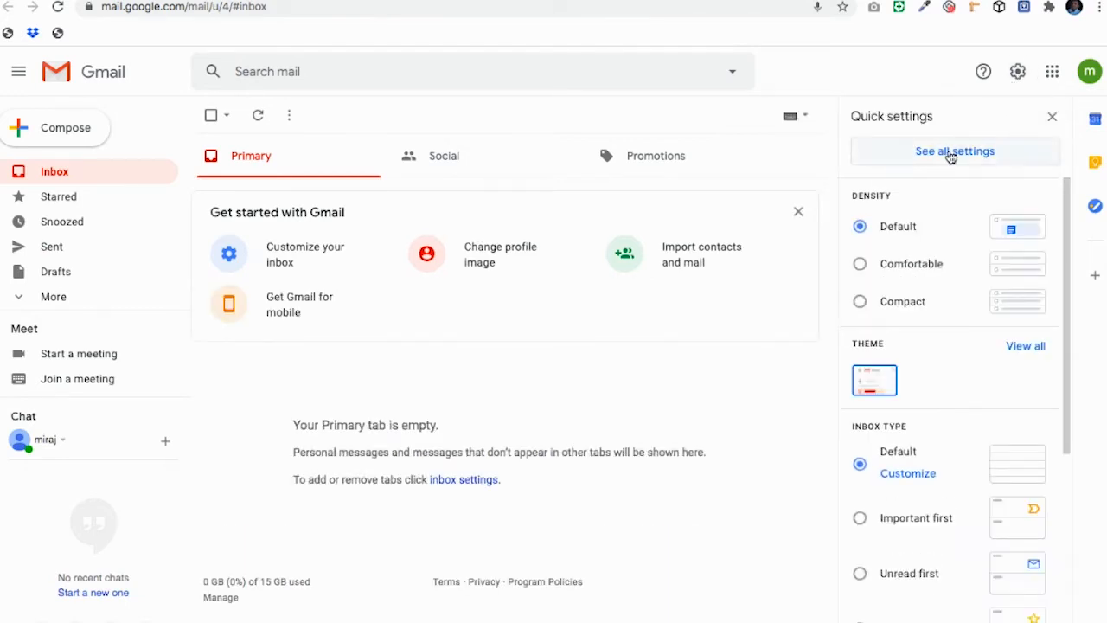
pyautogui.click(951, 154)
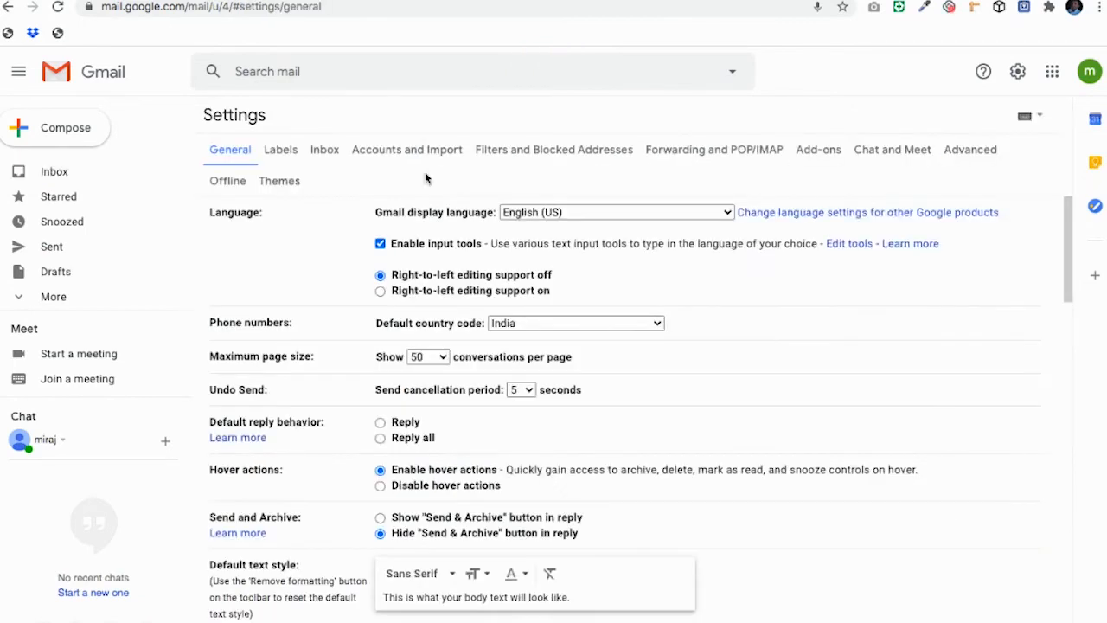
pyautogui.click(399, 159)
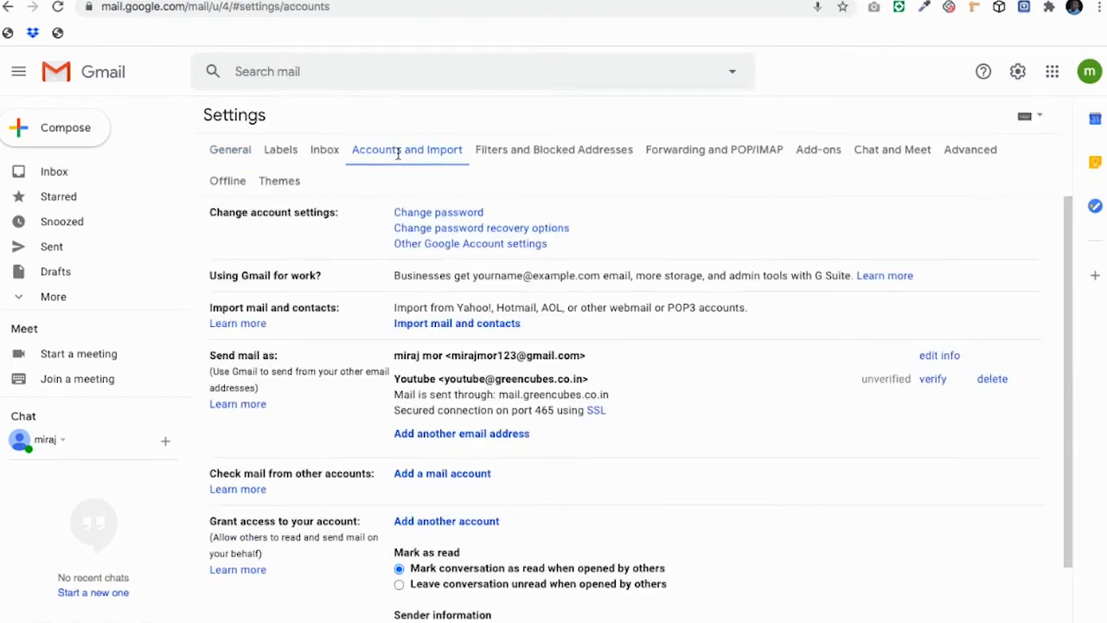
pyautogui.click(440, 434)
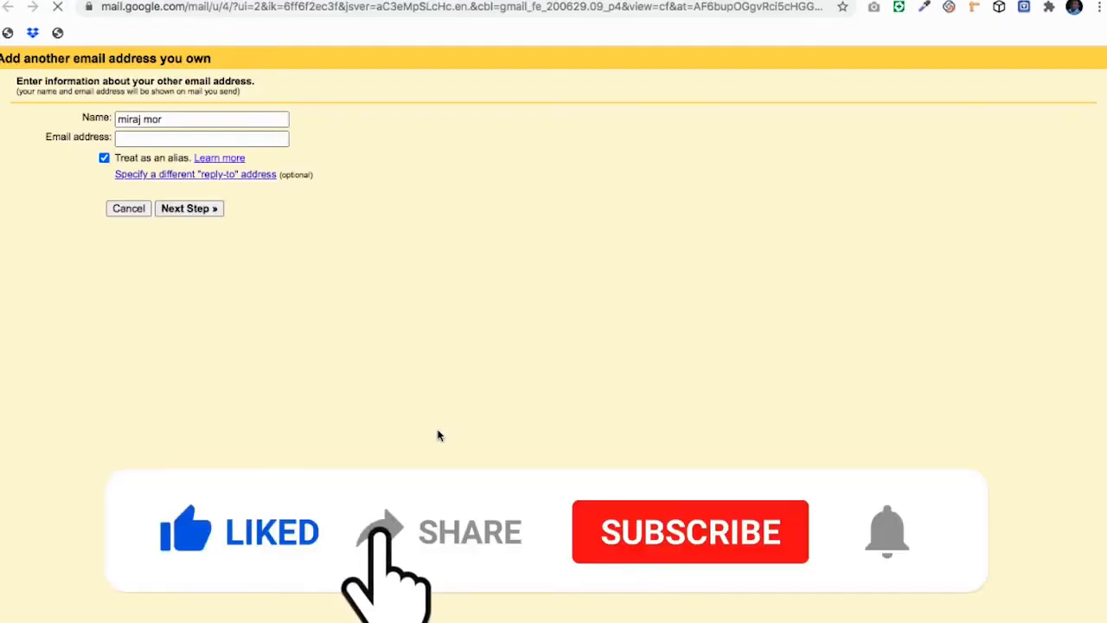
pyautogui.click(164, 116)
pyautogui.doubleClick(164, 116)
pyautogui.click(165, 116)
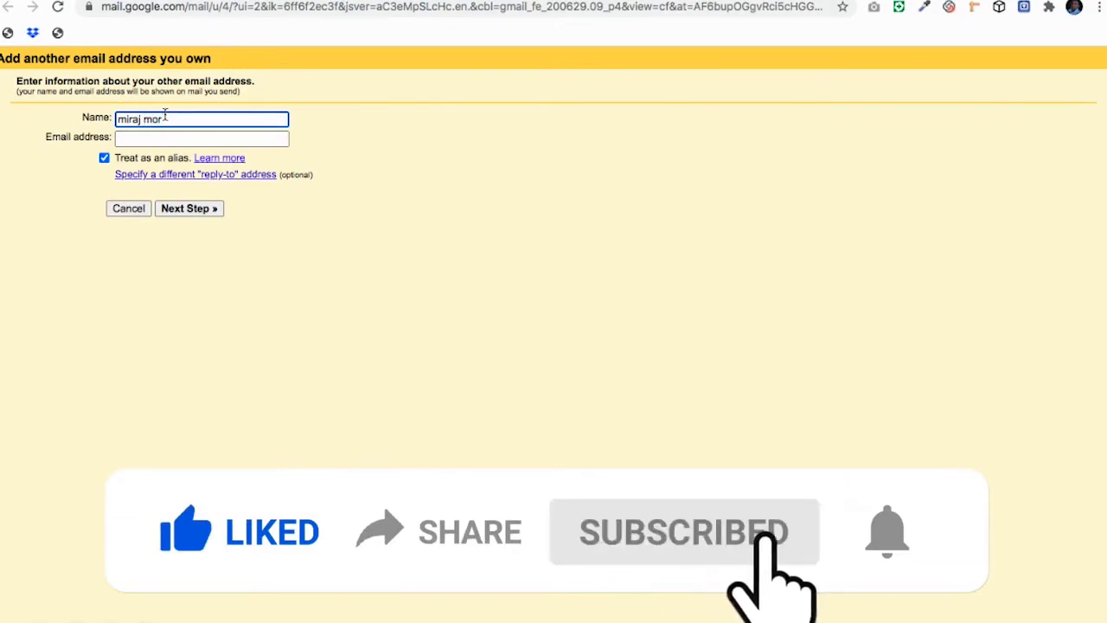
pyautogui.tripleClick(165, 116)
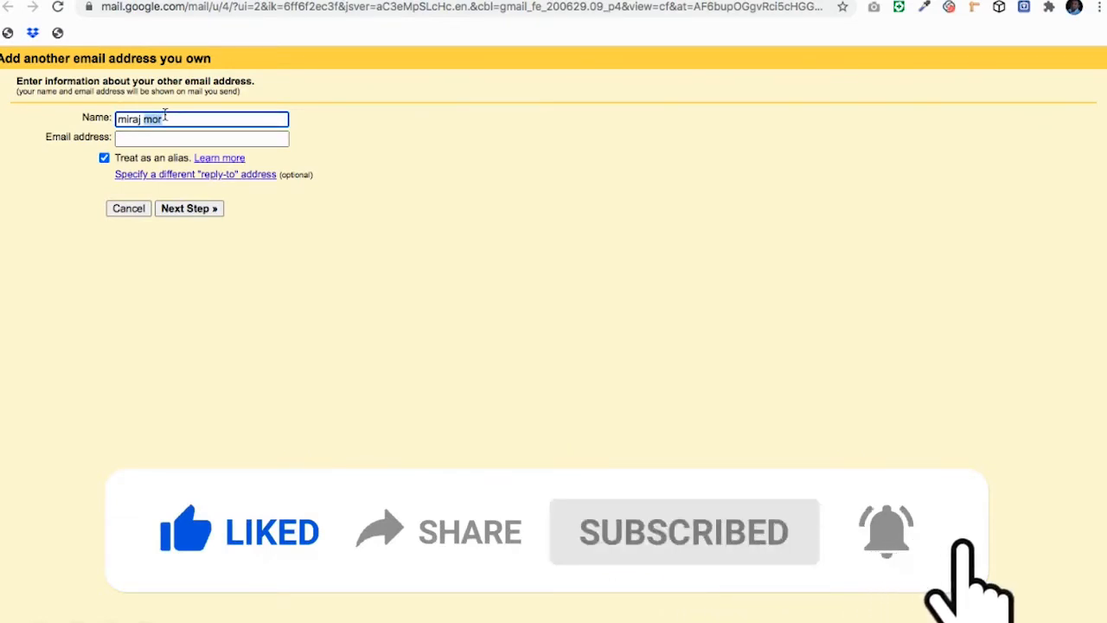
pyautogui.write('Youtube')
pyautogui.press('Tab')
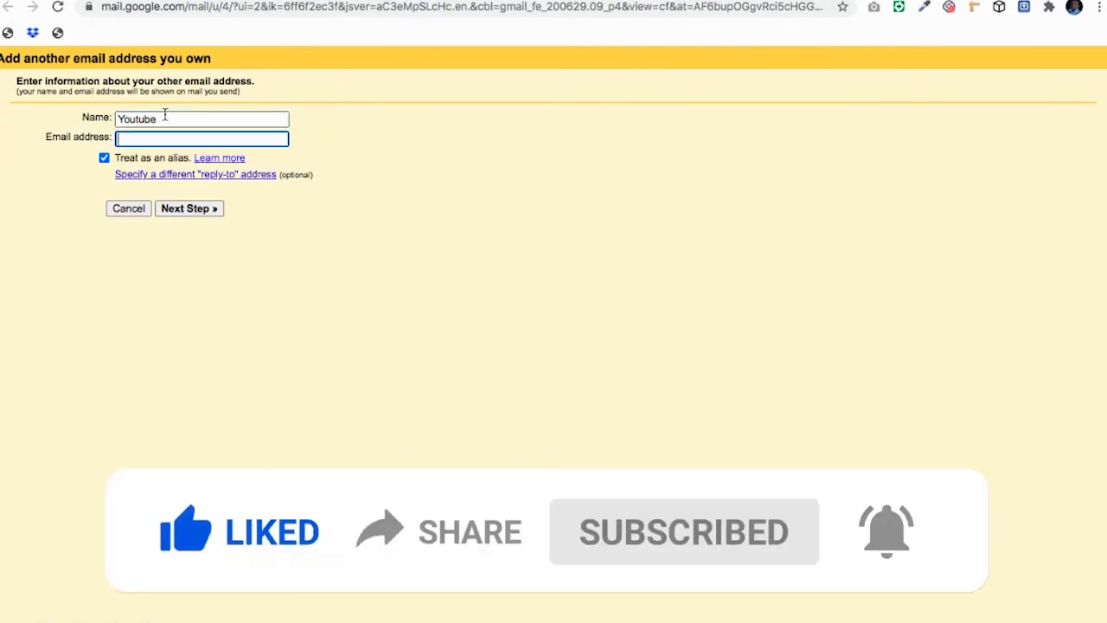
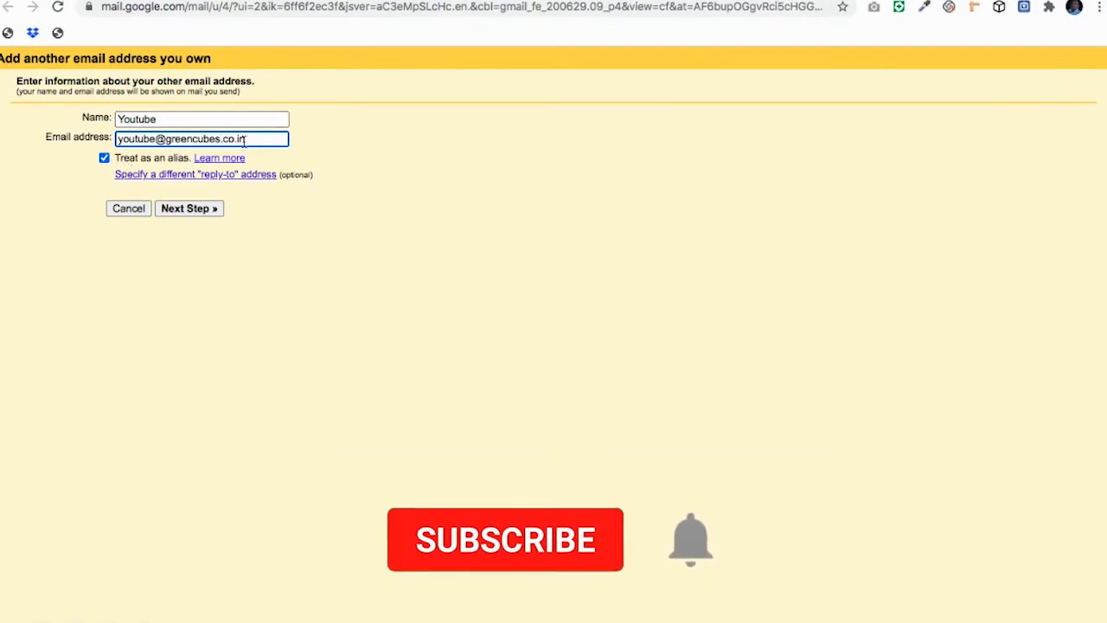
pyautogui.click(200, 210)
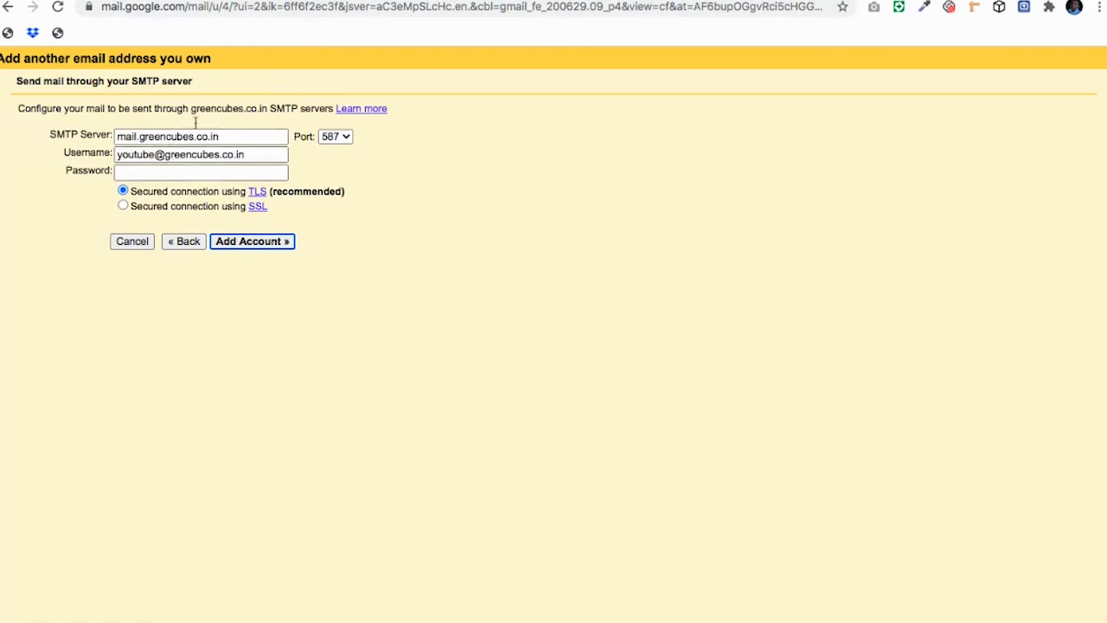
pyautogui.click(134, 0)
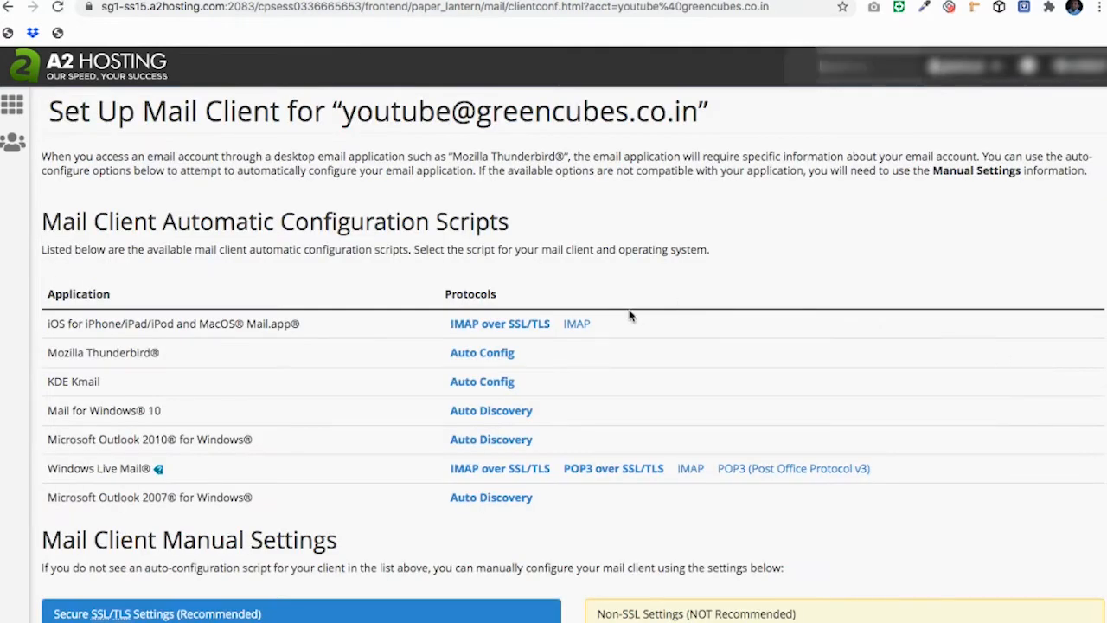
pyautogui.scroll(-4, 381, 334)
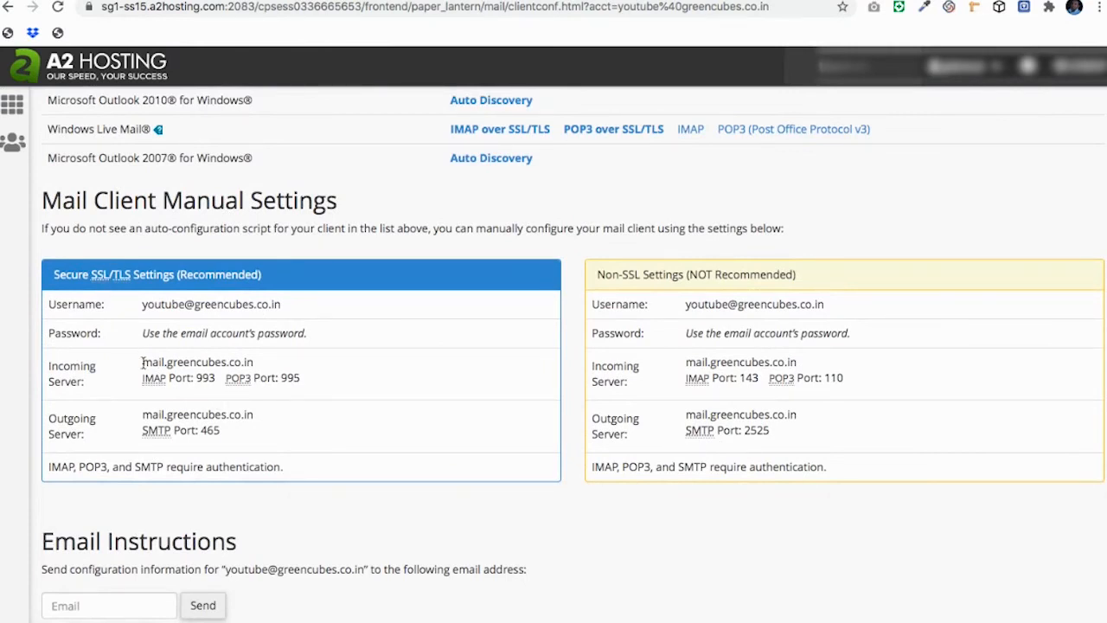
# Step: Check the incoming server name mail.greencubes.co.in in cPanel's manual settings
pyautogui.moveTo(144, 363); pyautogui.dragTo(253, 362)
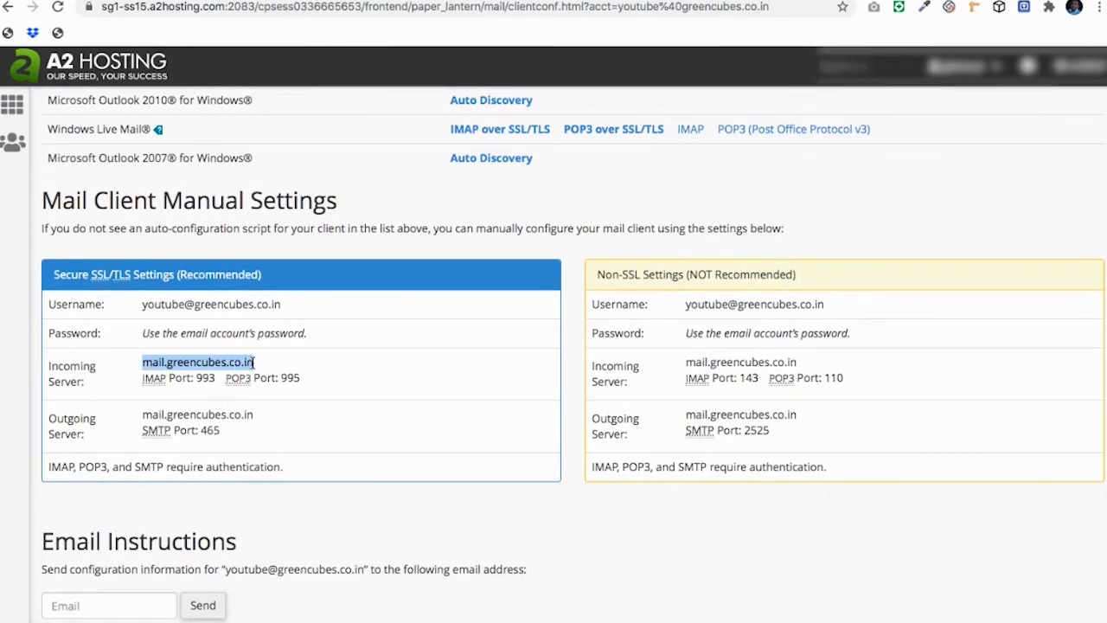
pyautogui.click(252, 363)
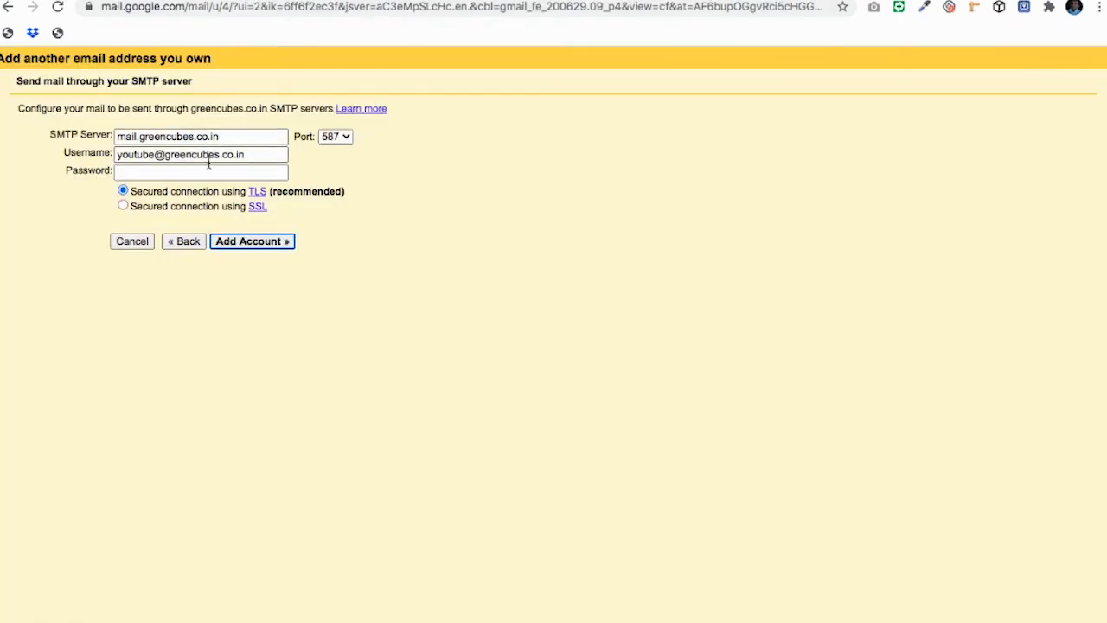
# Step: Enter the SMTP password, set port 465 after checking it in cPanel, and add the account
pyautogui.click(199, 174)
pyautogui.write('•')
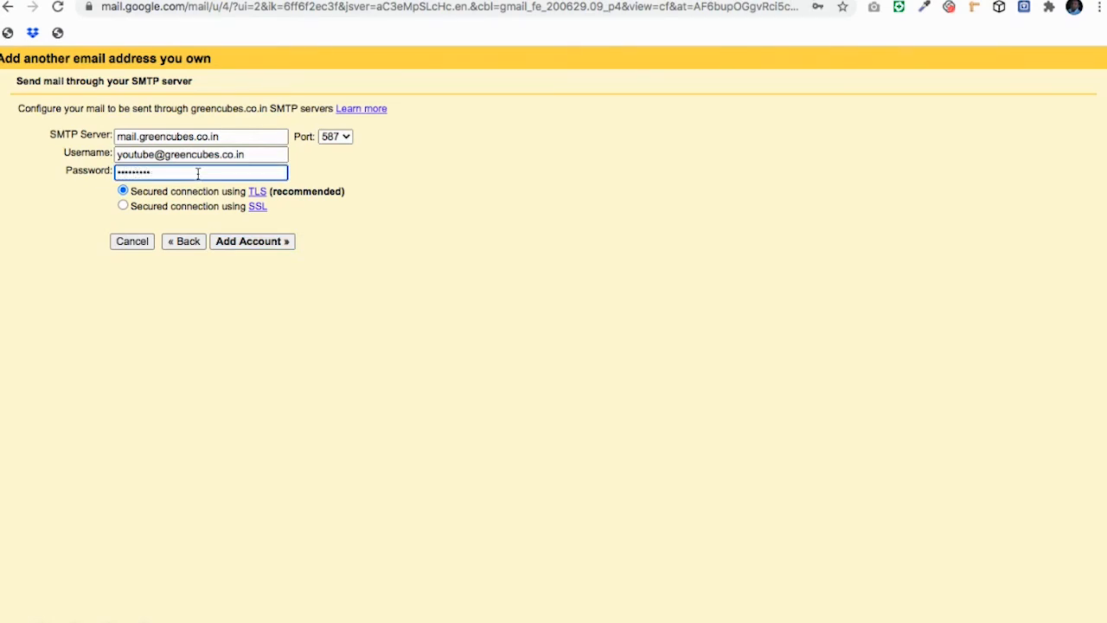
pyautogui.click(334, 137)
pyautogui.click(336, 121)
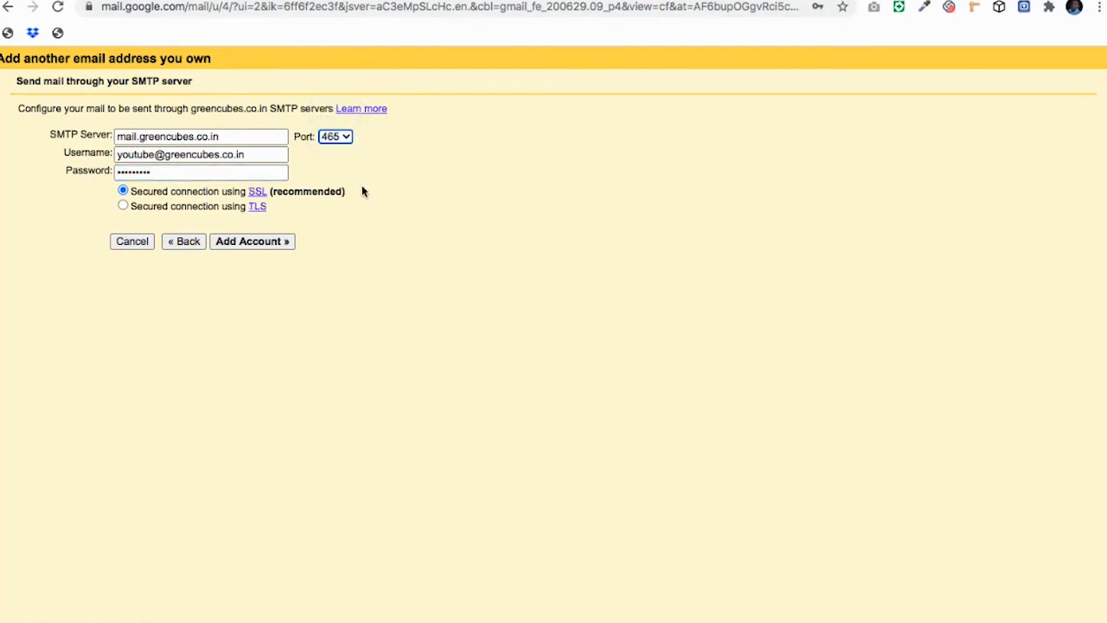
pyautogui.click(249, 1)
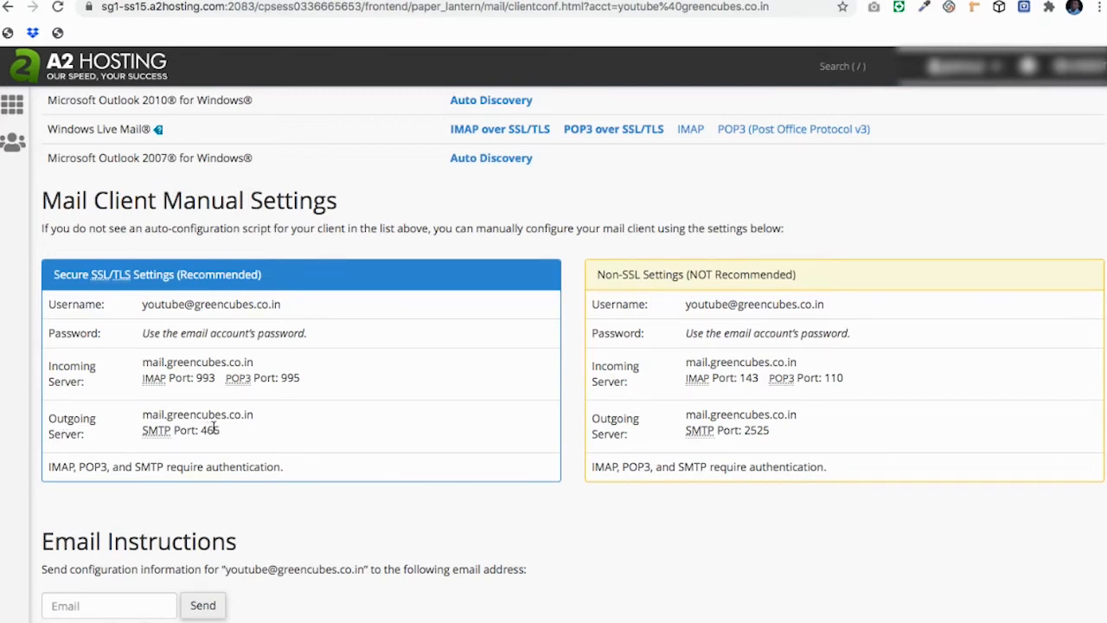
pyautogui.click(625, 1)
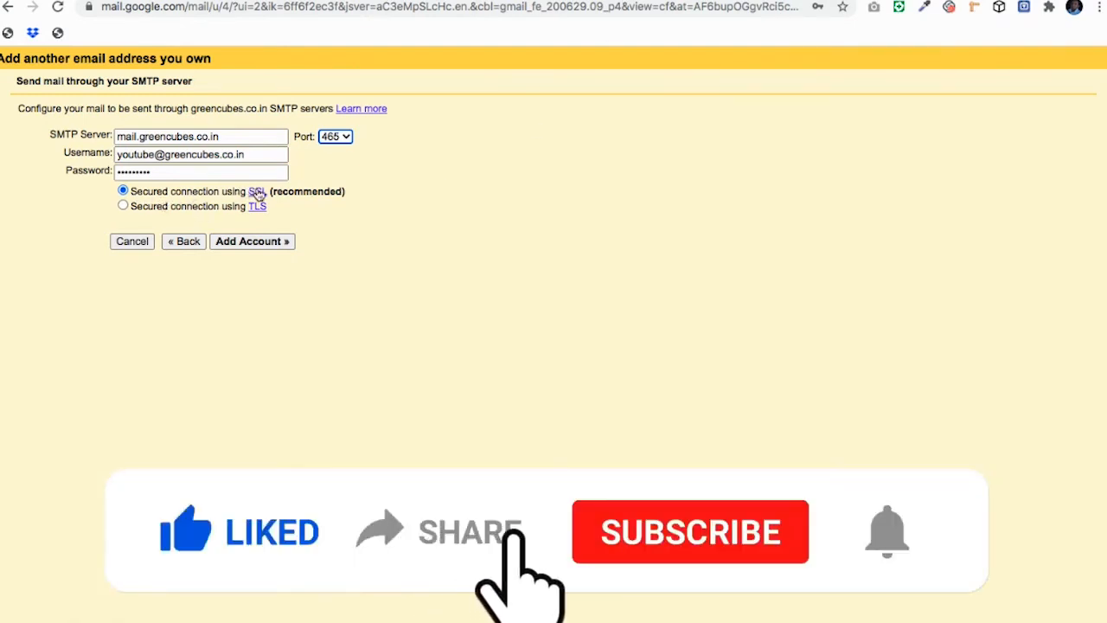
pyautogui.click(270, 244)
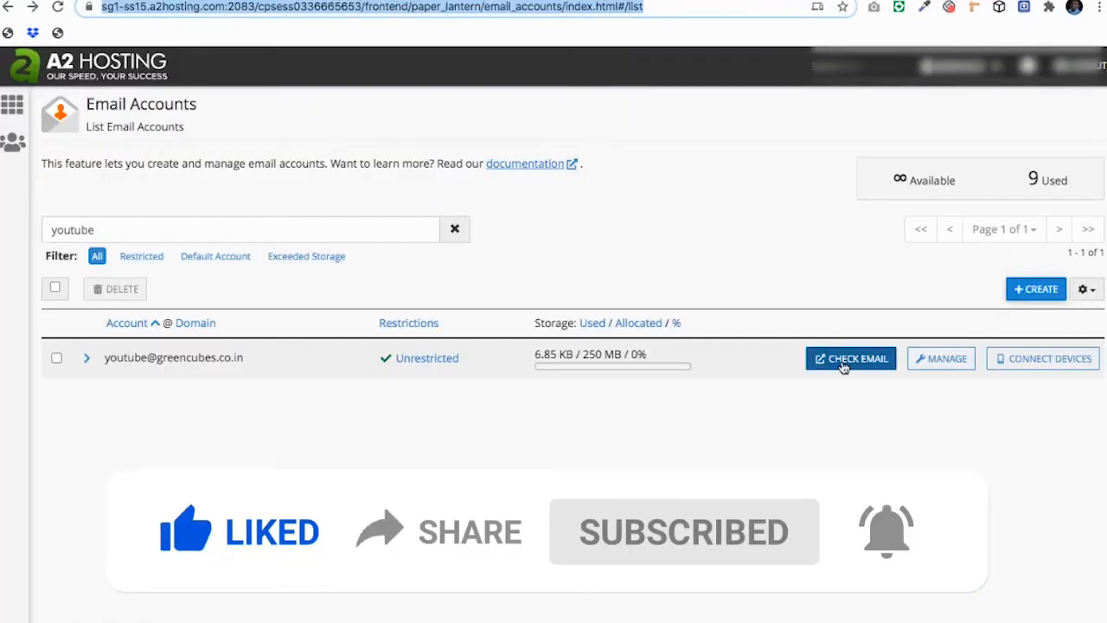
# Step: Open the youtube mailbox in Roundcube and select the code in the Gmail Confirmation email
pyautogui.click(843, 362)
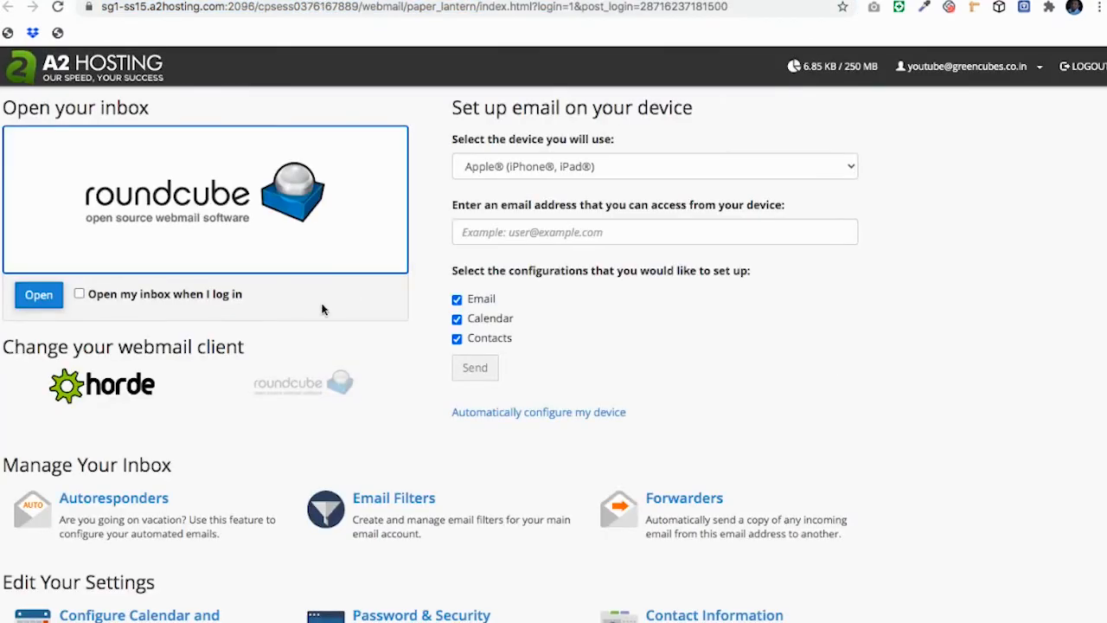
pyautogui.click(39, 295)
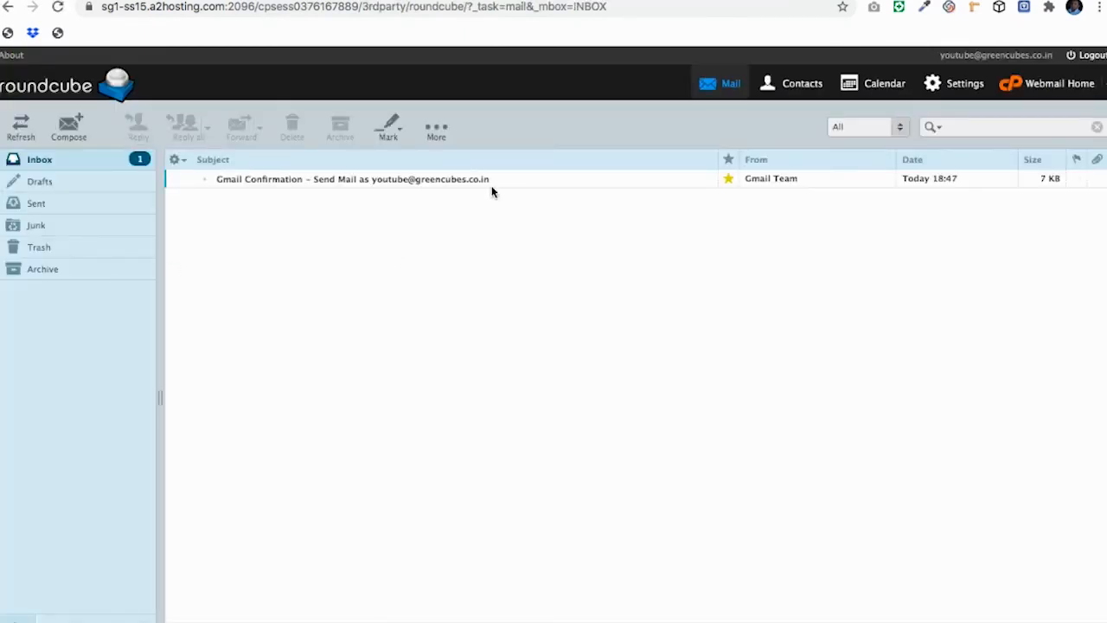
pyautogui.doubleClick(510, 180)
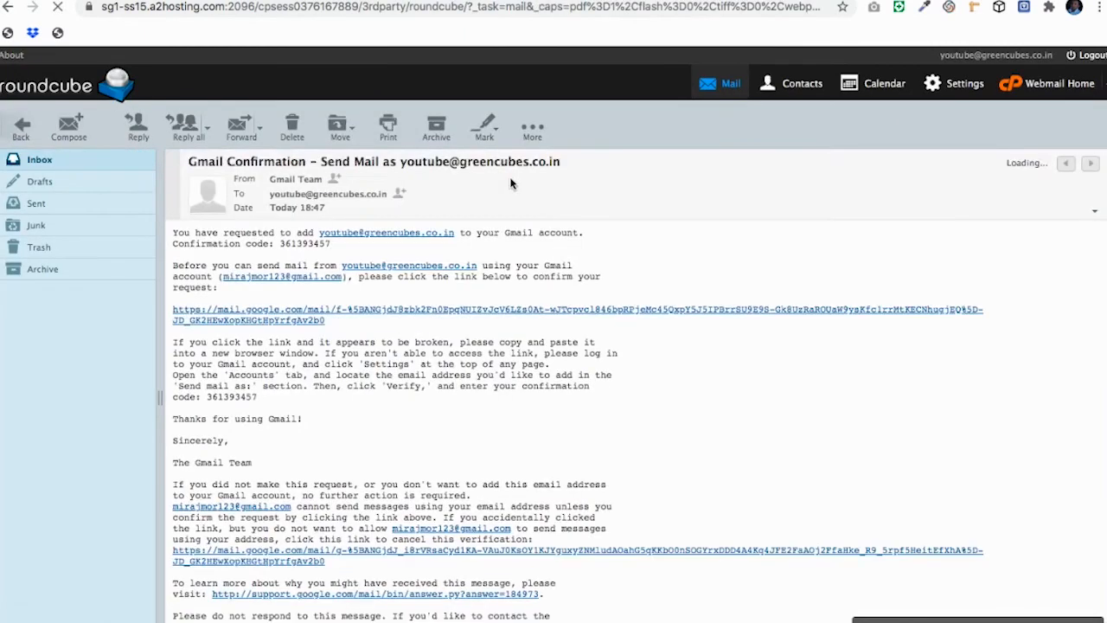
pyautogui.doubleClick(300, 243)
pyautogui.press('super+c')
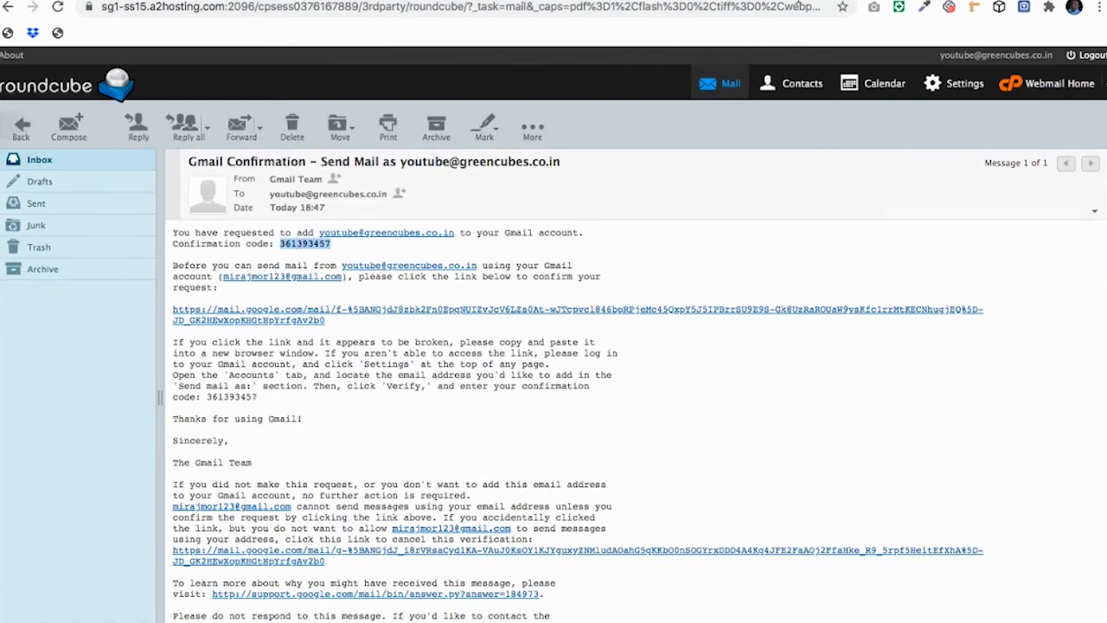
pyautogui.hotkey('ctrl', 'Tab')
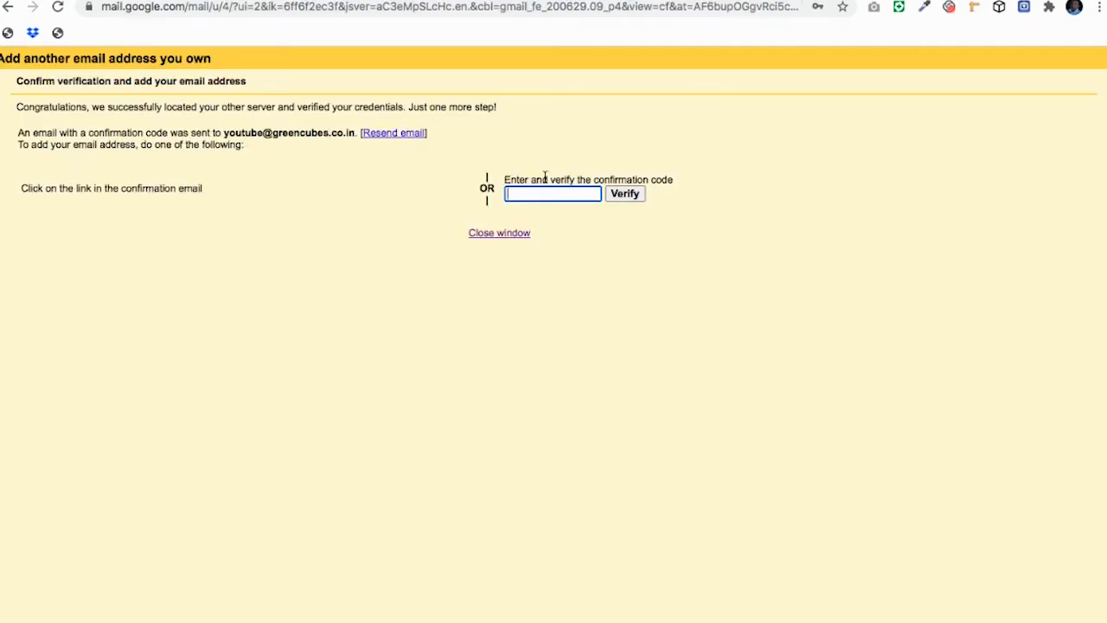
# Step: Paste and verify the confirmation code in Gmail, then return to the inbox
pyautogui.press('super+v')
pyautogui.click(626, 194)
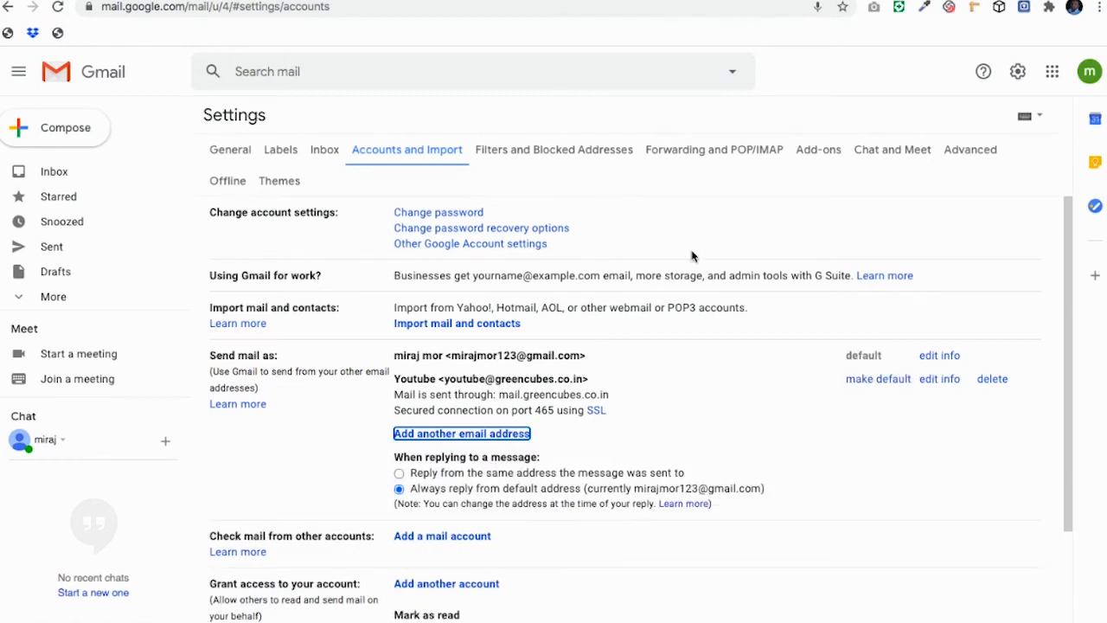
pyautogui.click(742, 363)
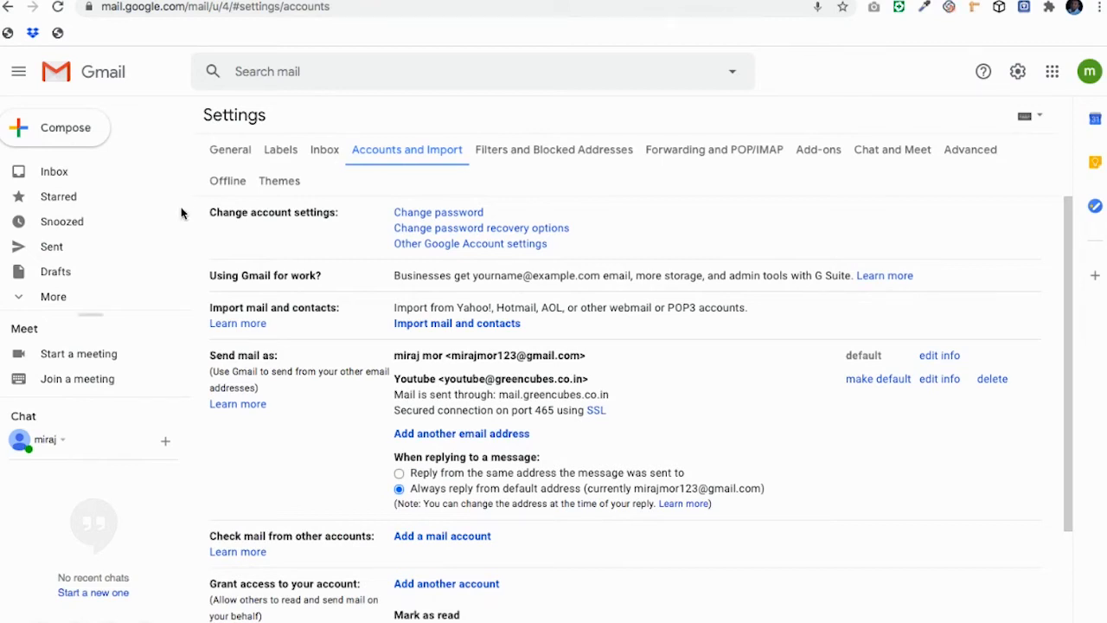
pyautogui.click(112, 177)
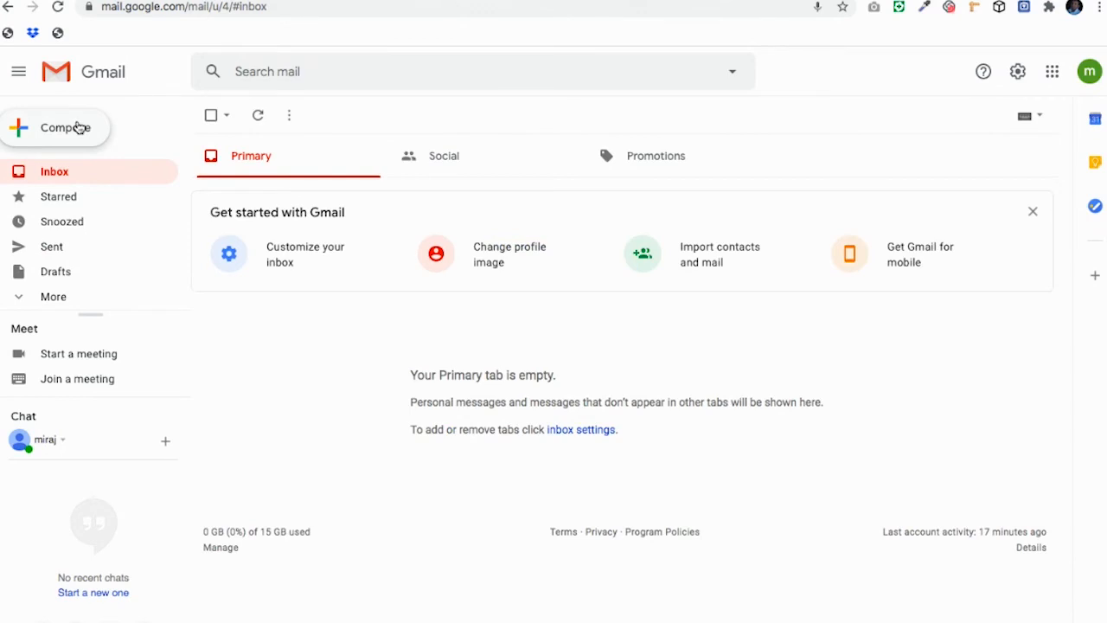
# Step: Start a new Gmail message from the Youtube domain address to the Gmail recipient
pyautogui.click(78, 127)
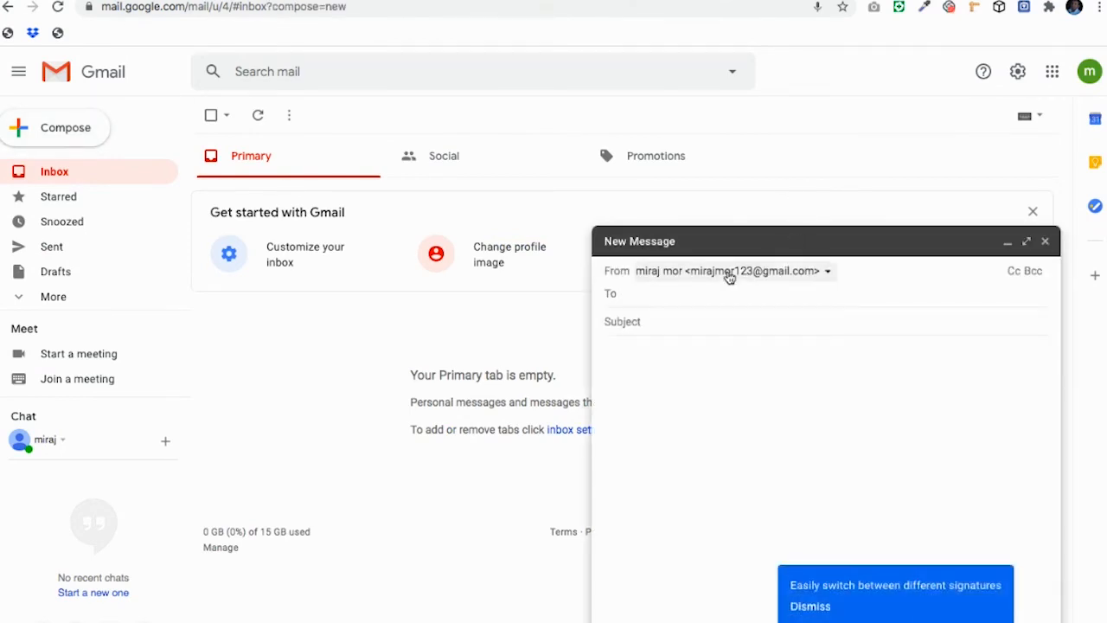
pyautogui.click(729, 273)
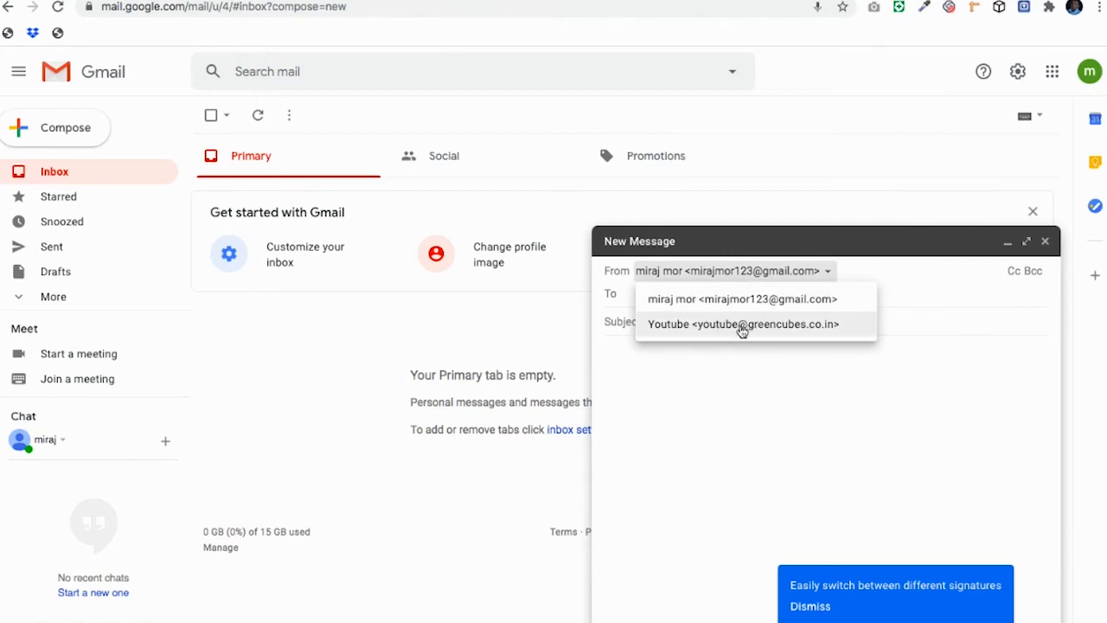
pyautogui.click(817, 325)
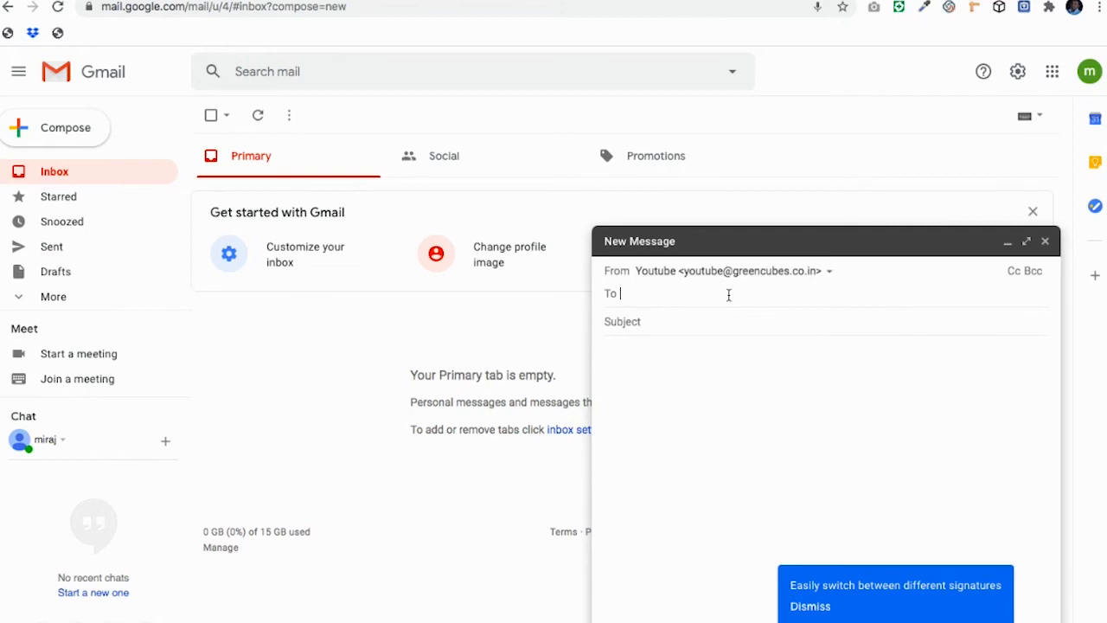
pyautogui.click(729, 295)
pyautogui.press('Return')
# Step: Give it subject 'Testing mail' and body 'hello, this is testing mail, thanks', then send it
pyautogui.press('Tab')
pyautogui.write('Te')
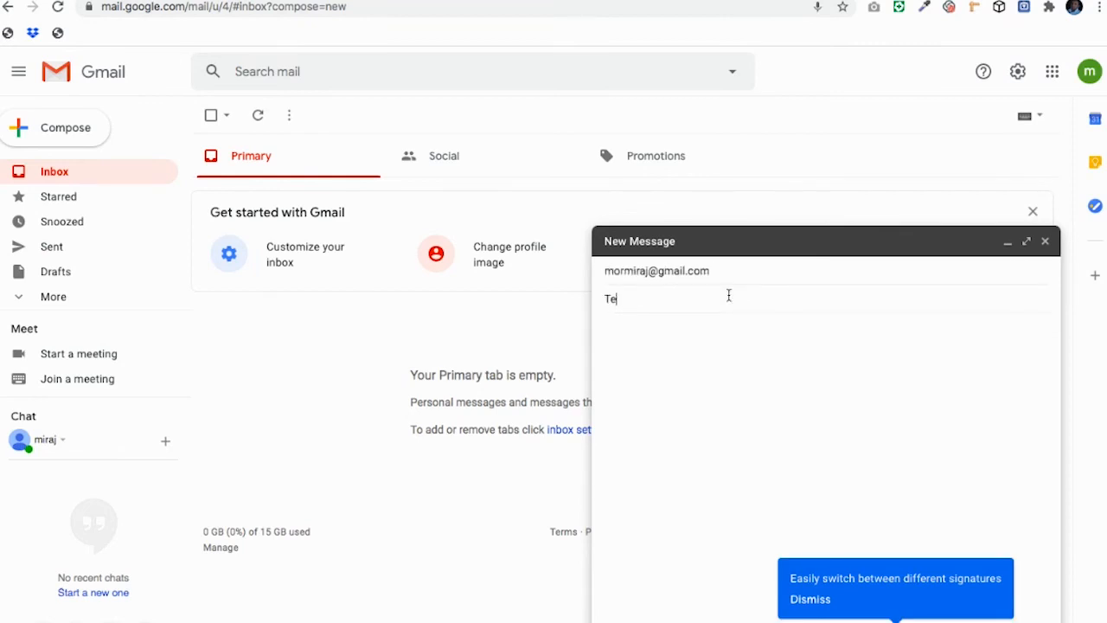
pyautogui.write('sting mail')
pyautogui.press('Tab')
pyautogui.write('hellothis is testing')
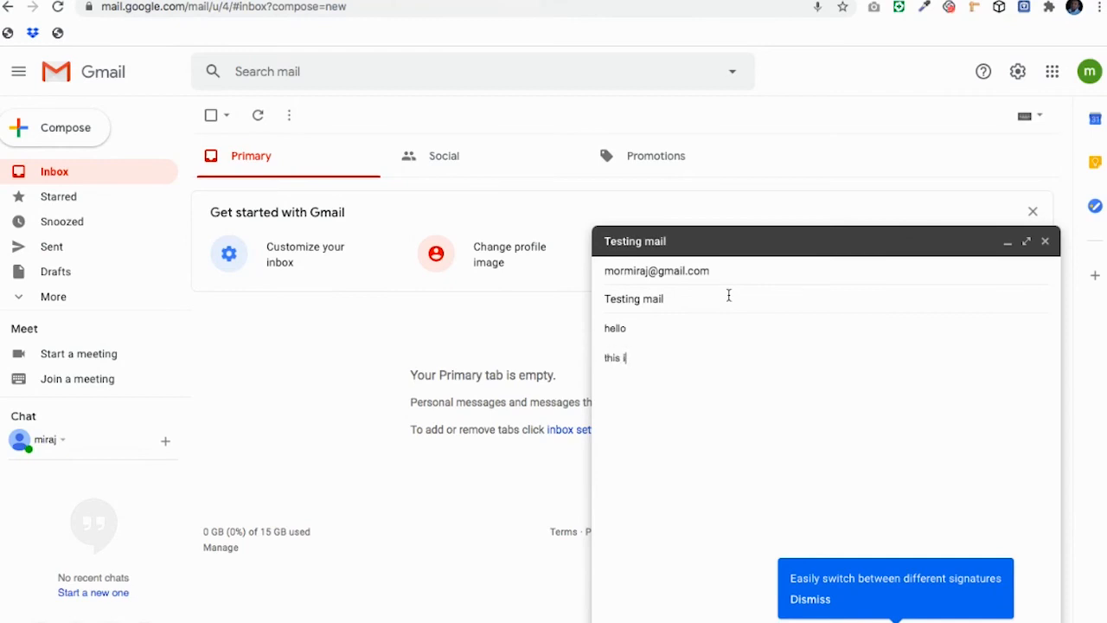
pyautogui.press('BackSpace')
pyautogui.press('BackSpace')
pyautogui.press('BackSpace')
pyautogui.press('BackSpace')
pyautogui.write('ting mail  ')
pyautogui.write('thanks')
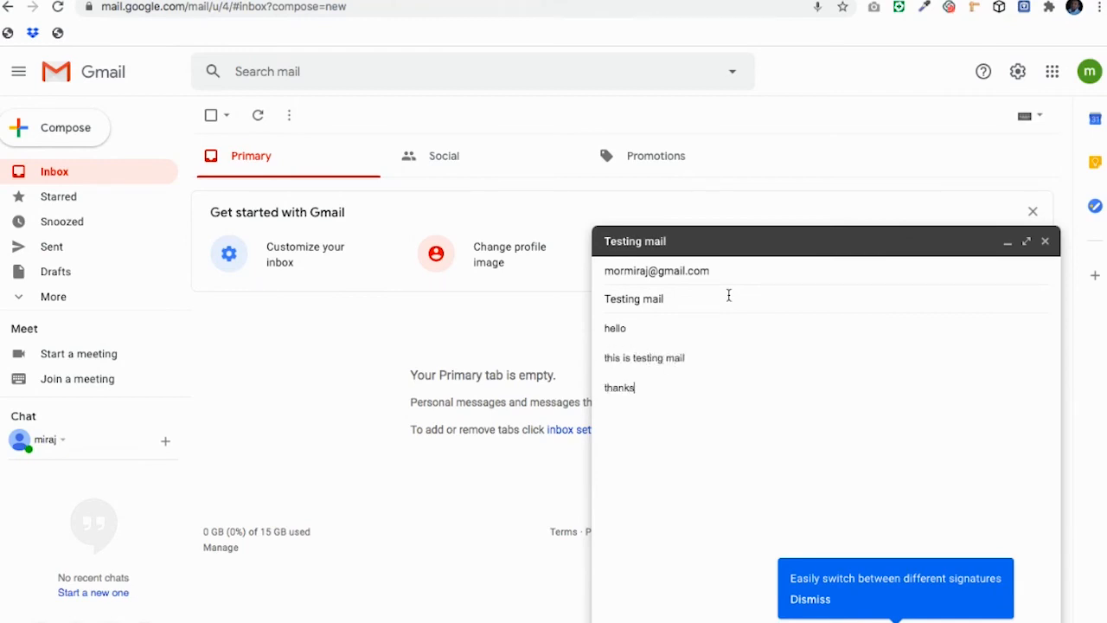
pyautogui.hotkey('ctrl', 'Return')
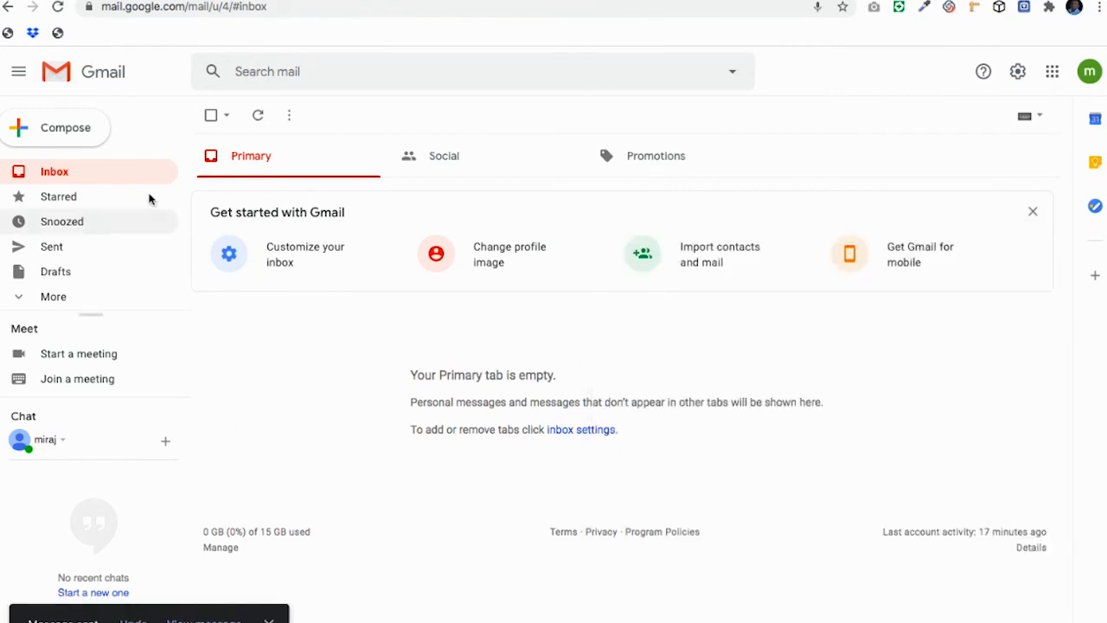
# Step: Check the sent 'Testing mail' shows the Youtube domain sender, then return to the Inbox
pyautogui.click(111, 249)
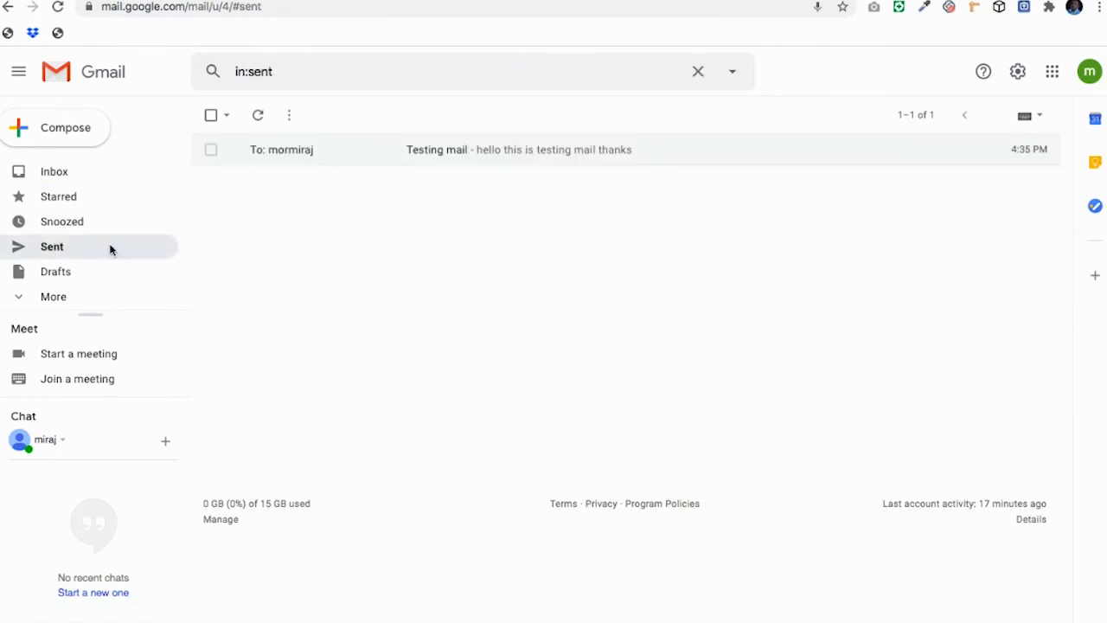
pyautogui.click(430, 150)
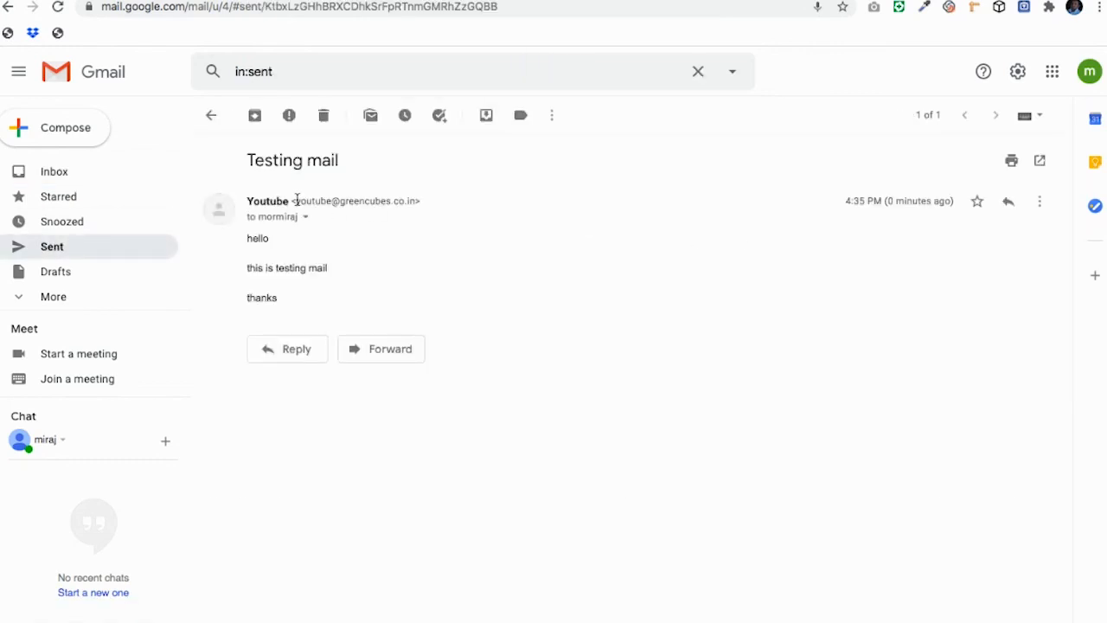
pyautogui.moveTo(297, 201); pyautogui.dragTo(442, 198)
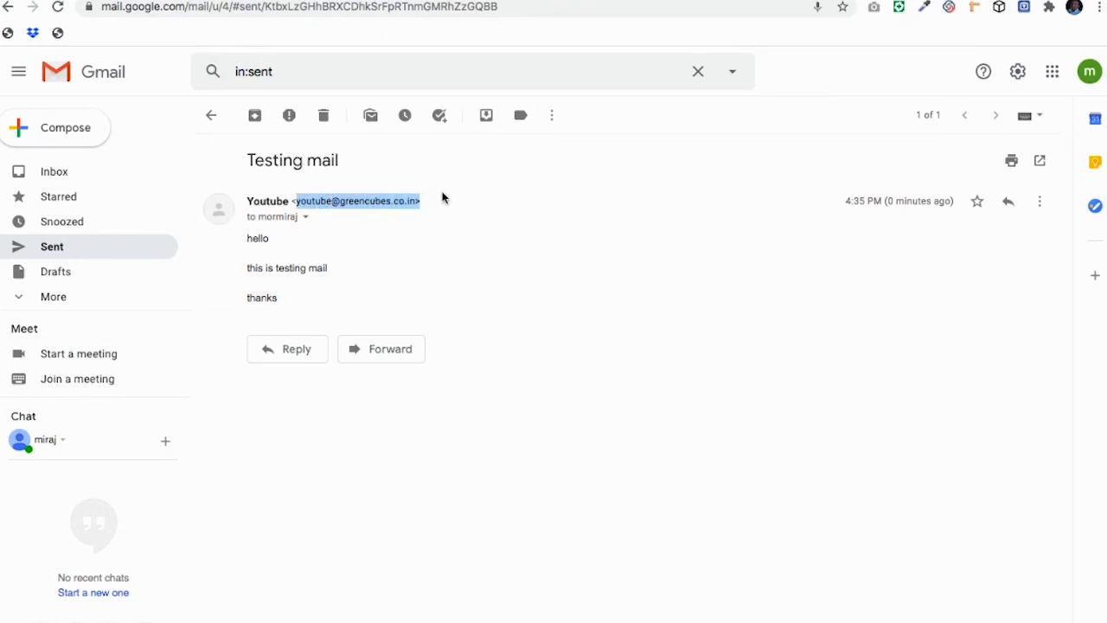
pyautogui.click(682, 201)
pyautogui.click(108, 177)
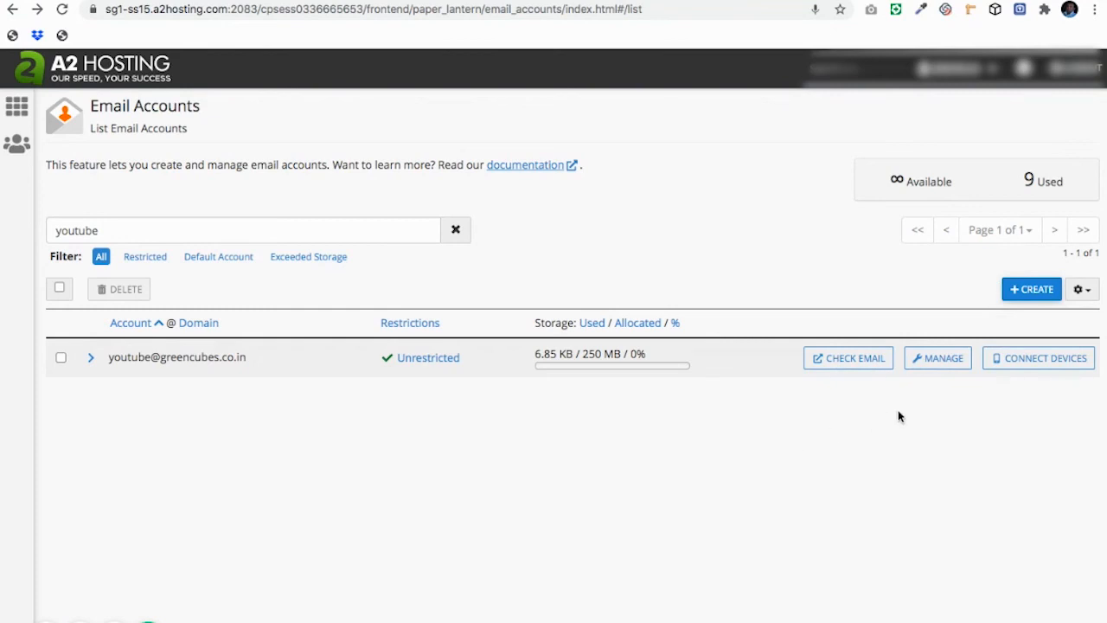
# Step: Create a cPanel forwarder sending the Youtube domain mailbox's mail to the user's Gmail address
pyautogui.click(866, 358)
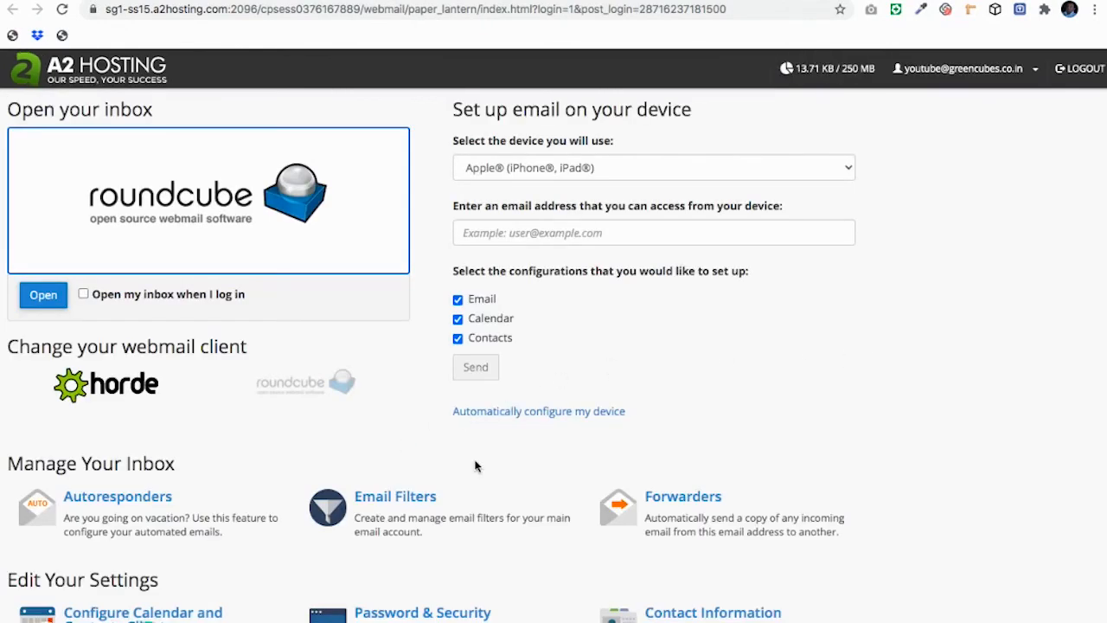
pyautogui.click(676, 504)
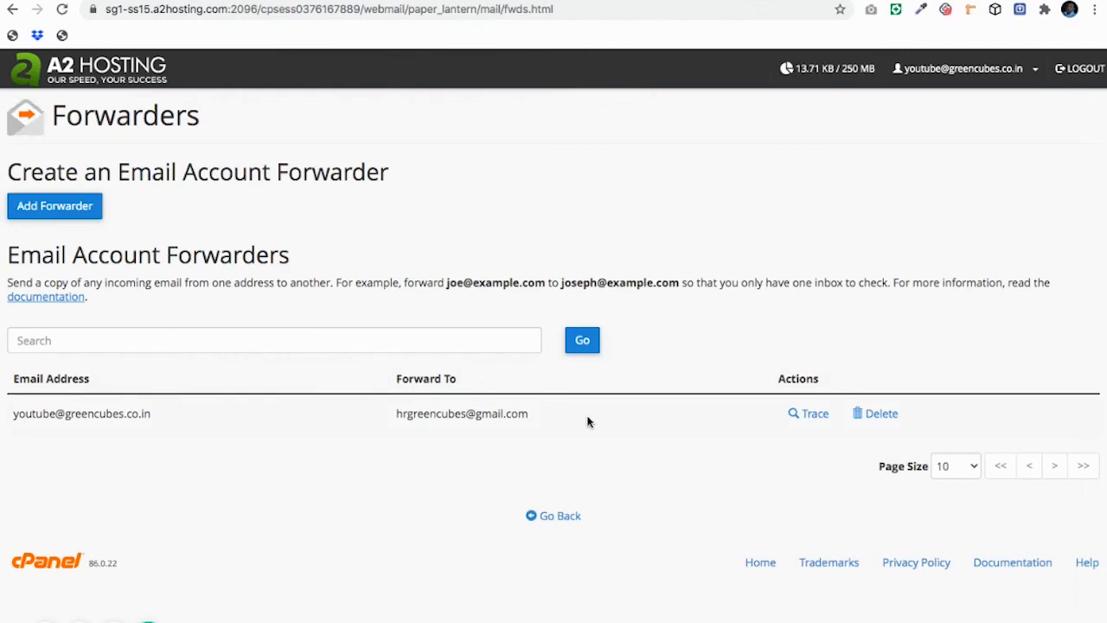
pyautogui.click(72, 208)
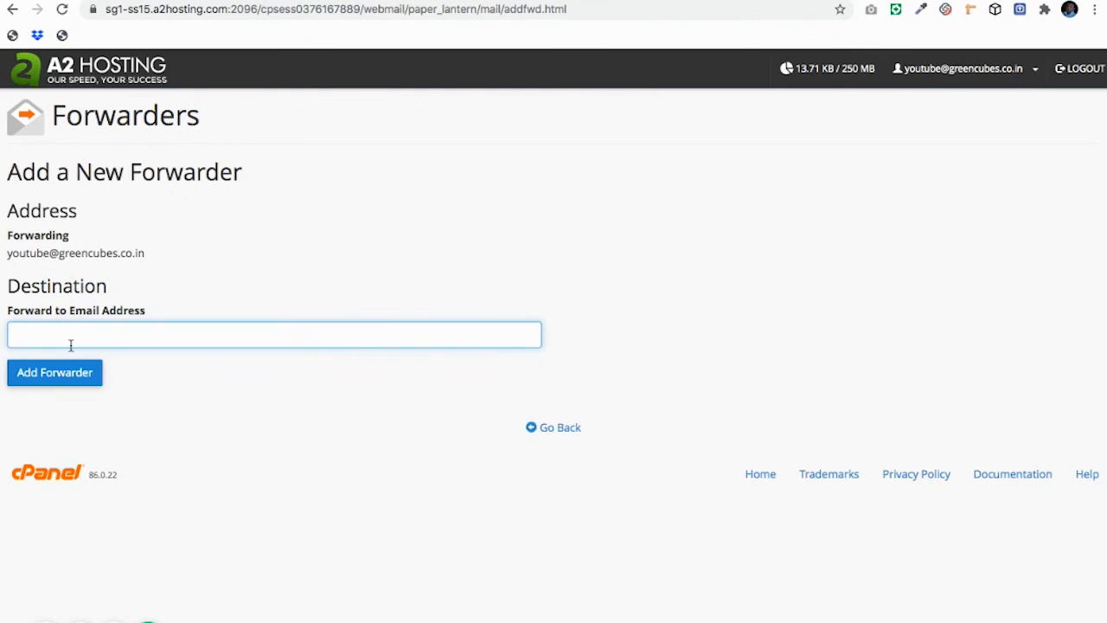
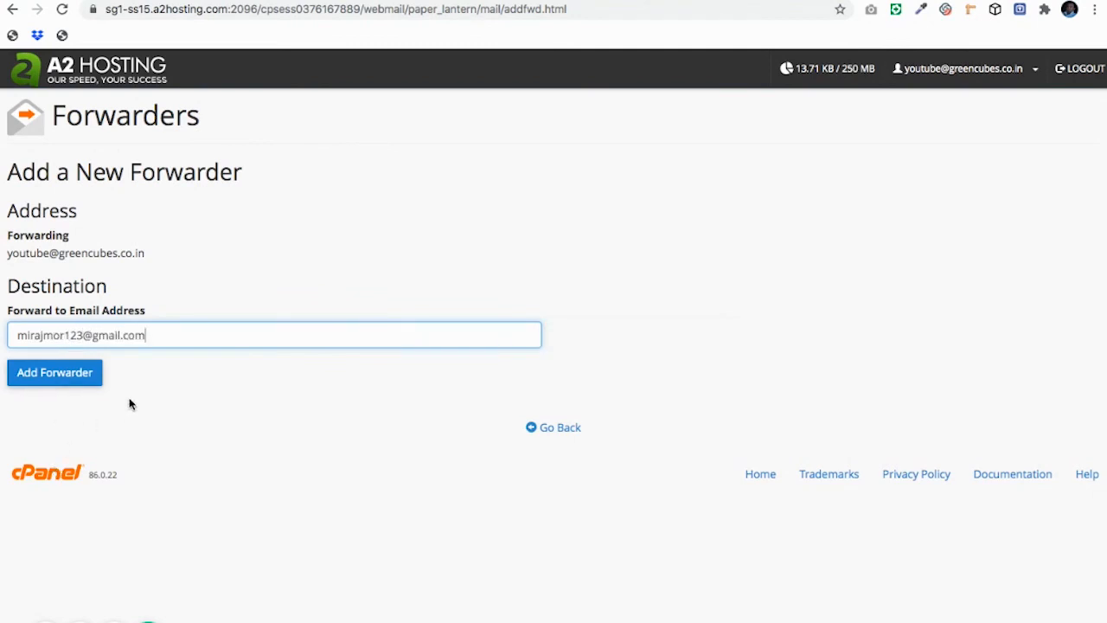
pyautogui.click(8, 253)
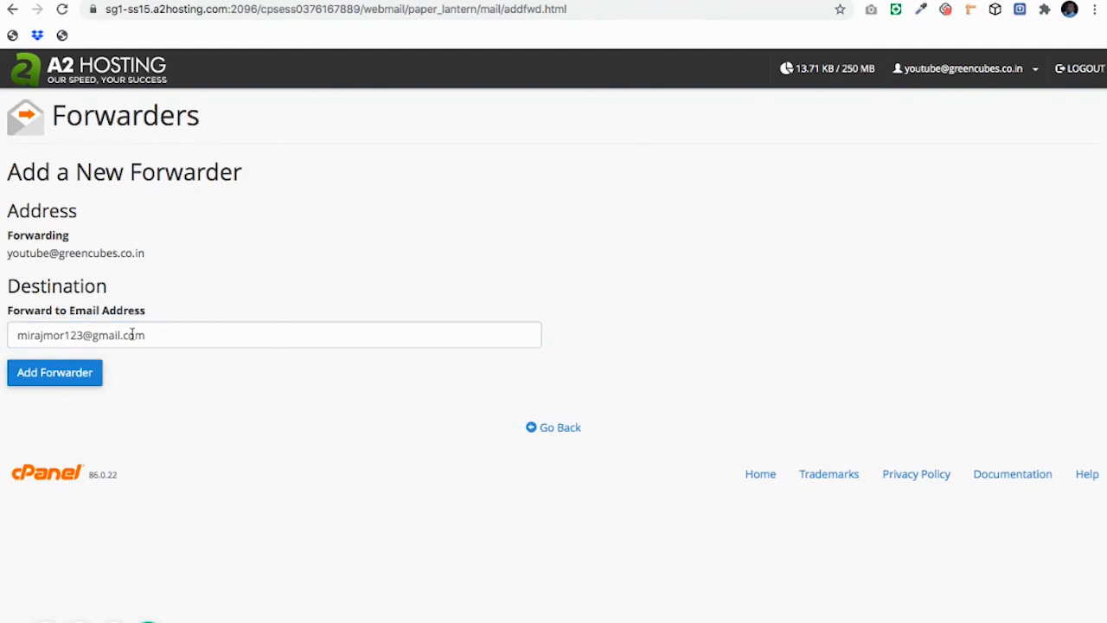
pyautogui.click(78, 372)
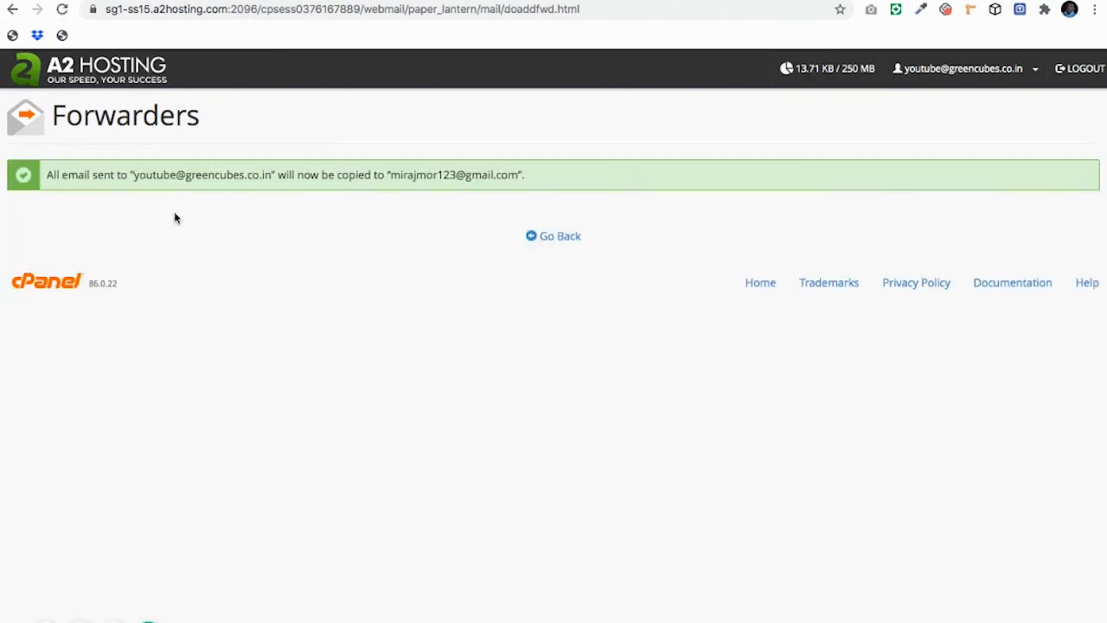